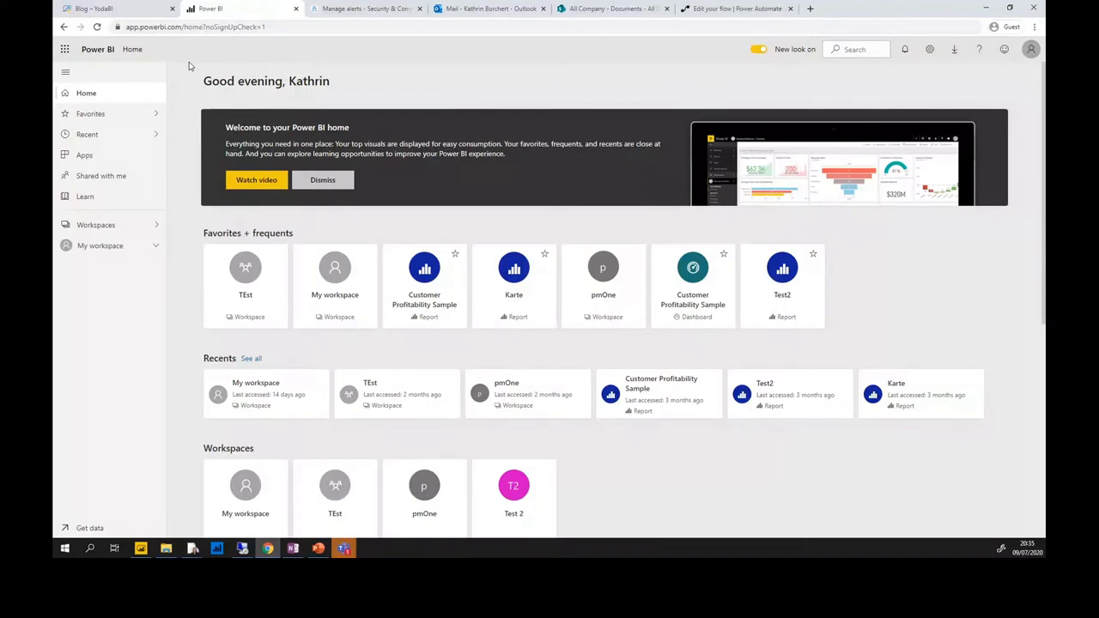
Open the Power BI admin portal and view its Usage metrics and Audit logs pages
{"action": "left_click_drag", "start_coordinate": [182, 27], "coordinate": [127, 27]}
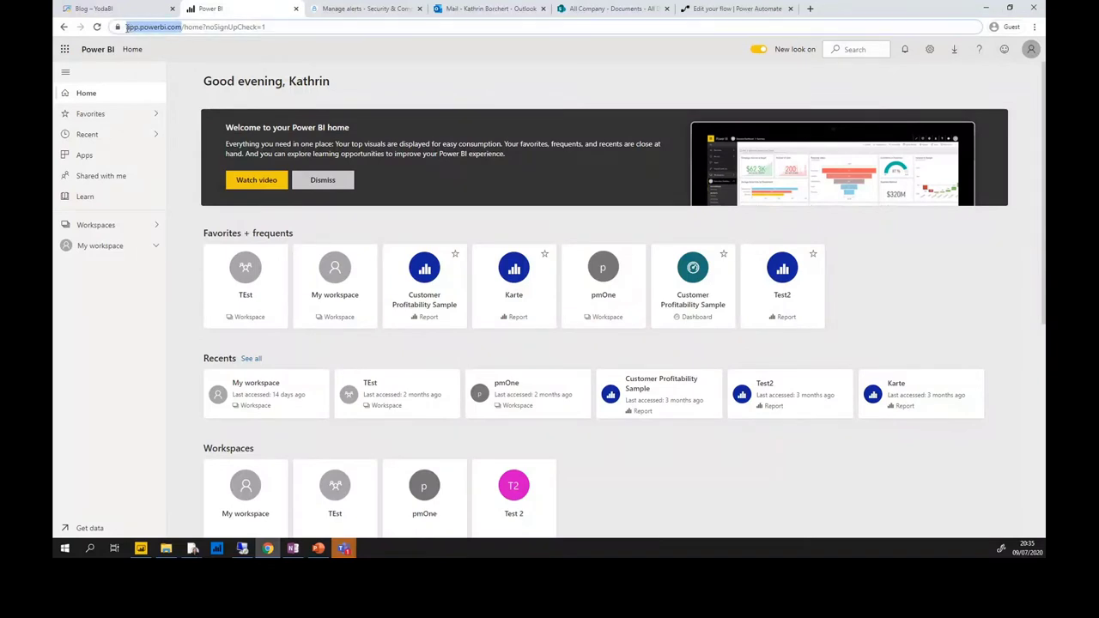
{"action": "left_click", "coordinate": [458, 93]}
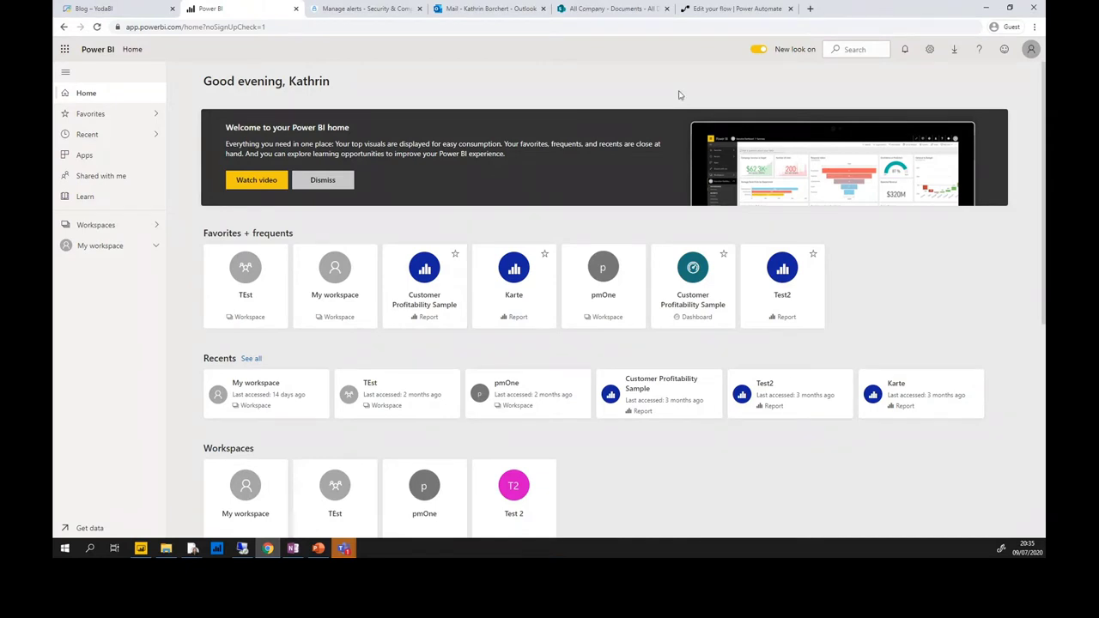
{"action": "left_click", "coordinate": [929, 51]}
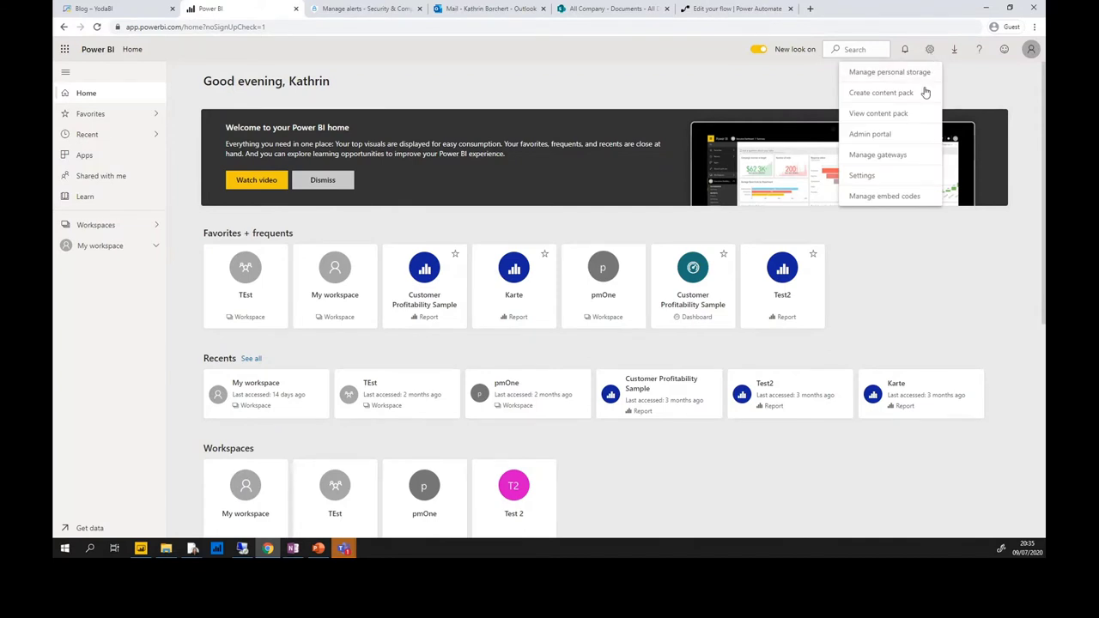
{"action": "left_click", "coordinate": [869, 134]}
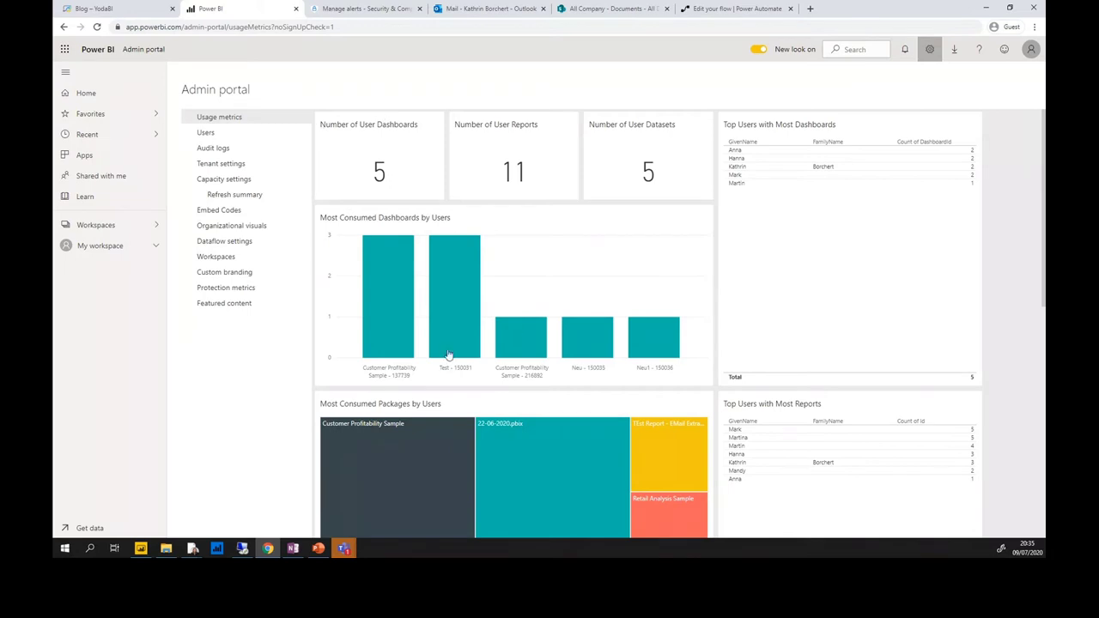
{"action": "mouse_move", "coordinate": [395, 248]}
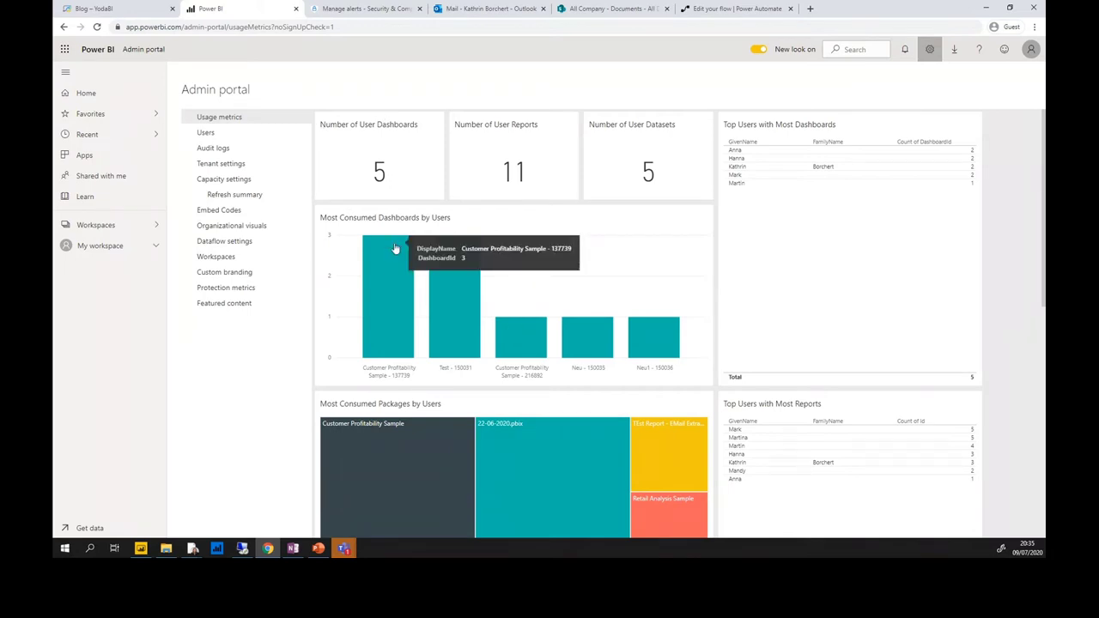
{"action": "left_click", "coordinate": [214, 150]}
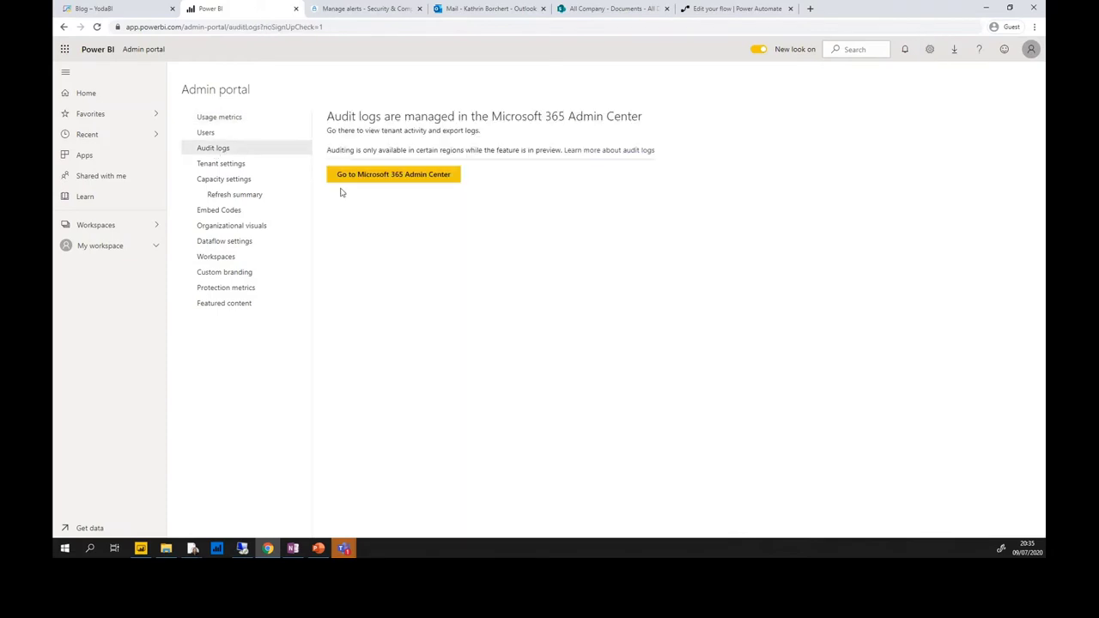
{"action": "left_click", "coordinate": [375, 177]}
Switch to PowerPoint and show slides 8 and 9 on activity alerts
{"action": "left_click", "coordinate": [317, 551]}
{"action": "left_click", "coordinate": [146, 468]}
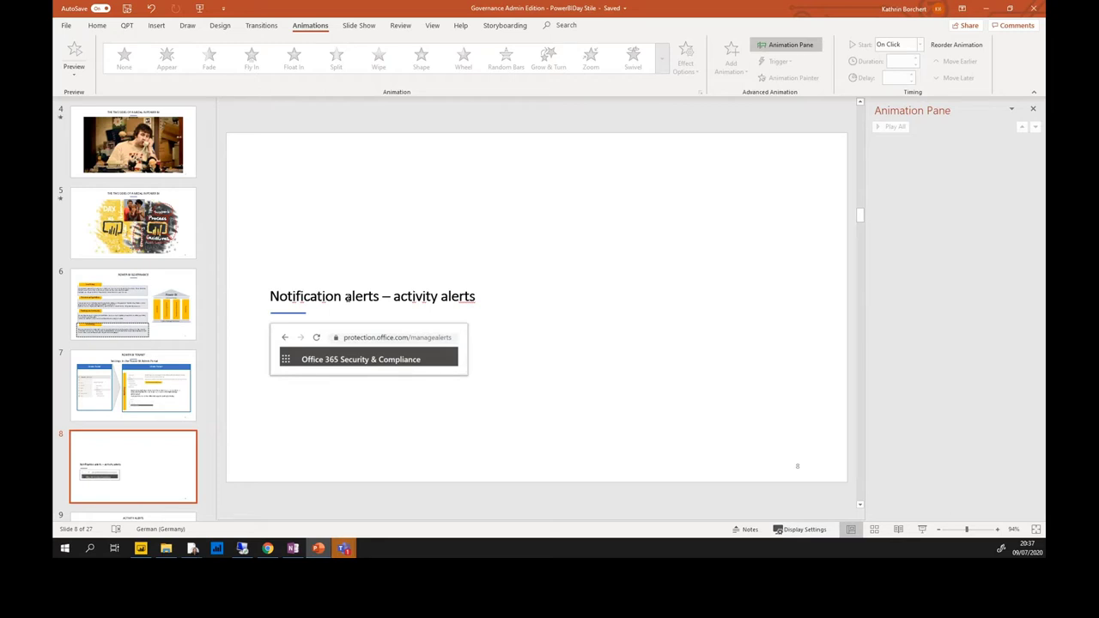
{"action": "left_click_drag", "start_coordinate": [212, 218], "coordinate": [212, 238]}
{"action": "left_click", "coordinate": [133, 449]}
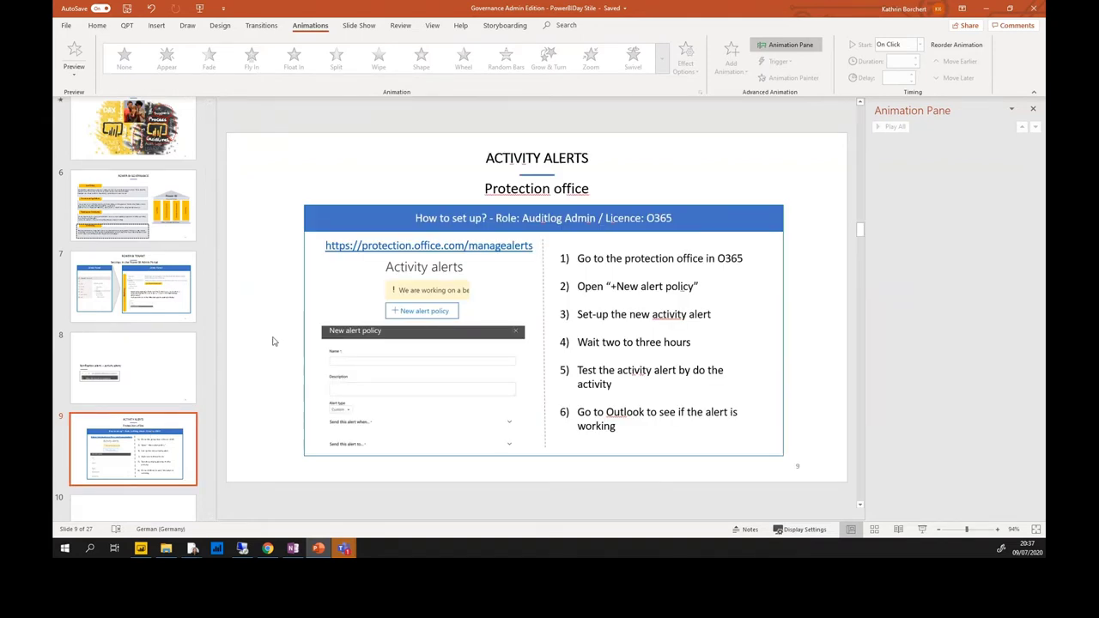
Switch to Chrome and view the Activity alerts page at protection.office.com/managealerts
{"action": "left_click", "coordinate": [267, 548]}
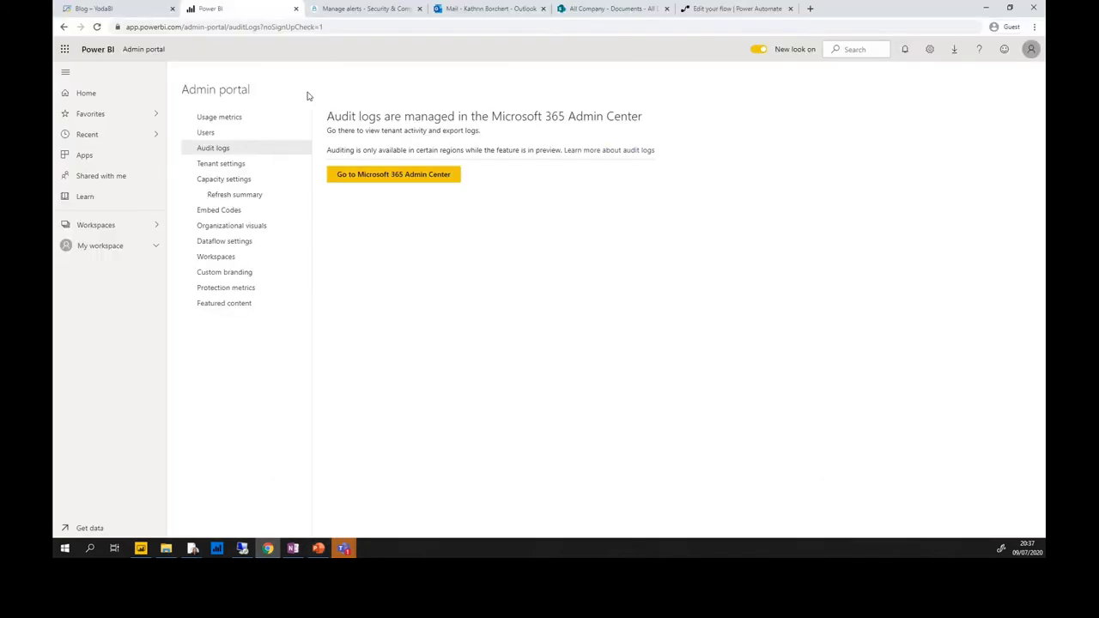
{"action": "left_click", "coordinate": [374, 10]}
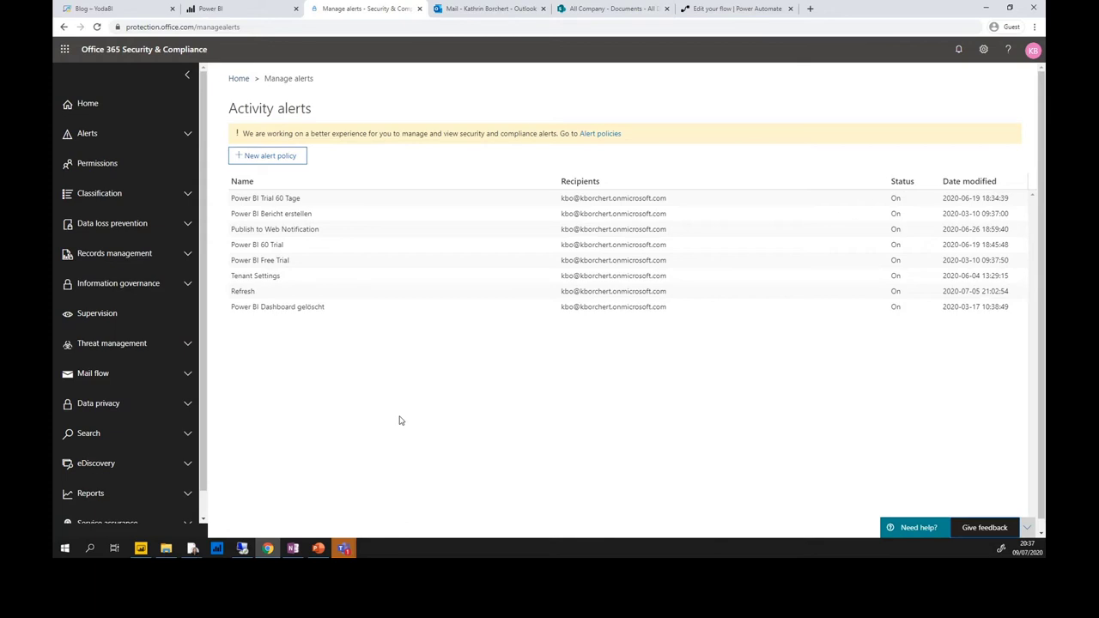
{"action": "left_click", "coordinate": [250, 26]}
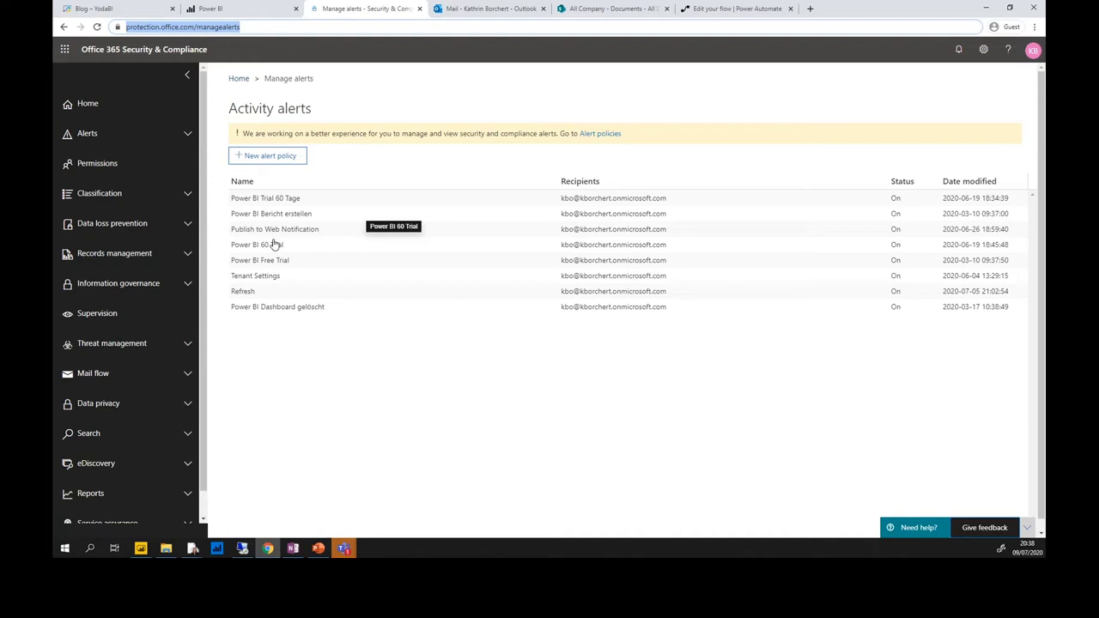
Return to the Power BI admin portal and view the Tenant settings and Embed Codes pages
{"action": "left_click", "coordinate": [229, 9]}
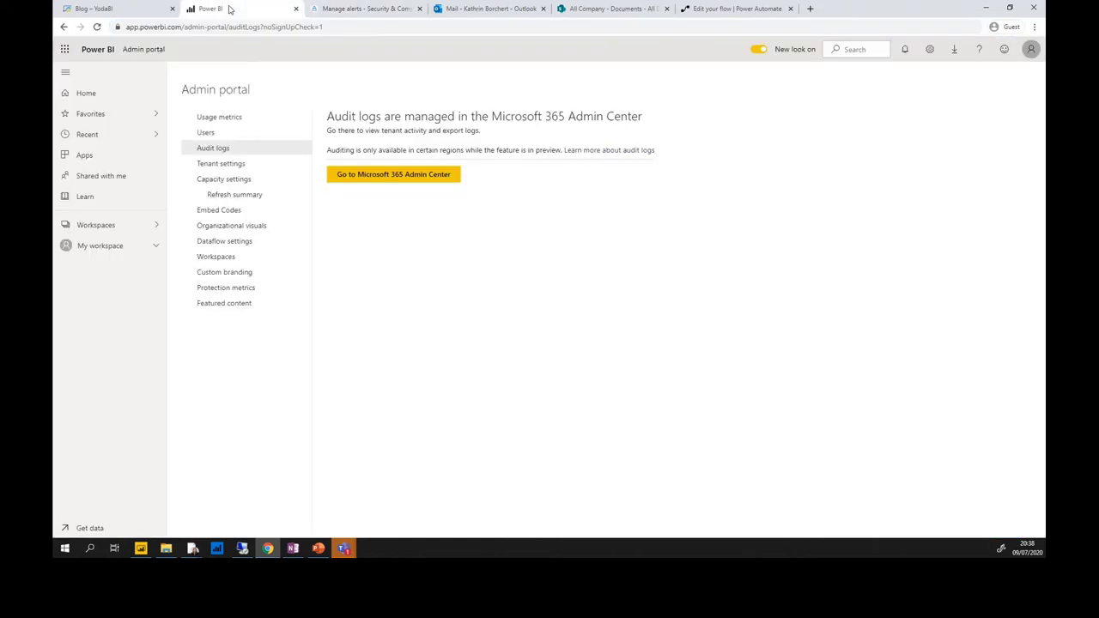
{"action": "left_click", "coordinate": [215, 166]}
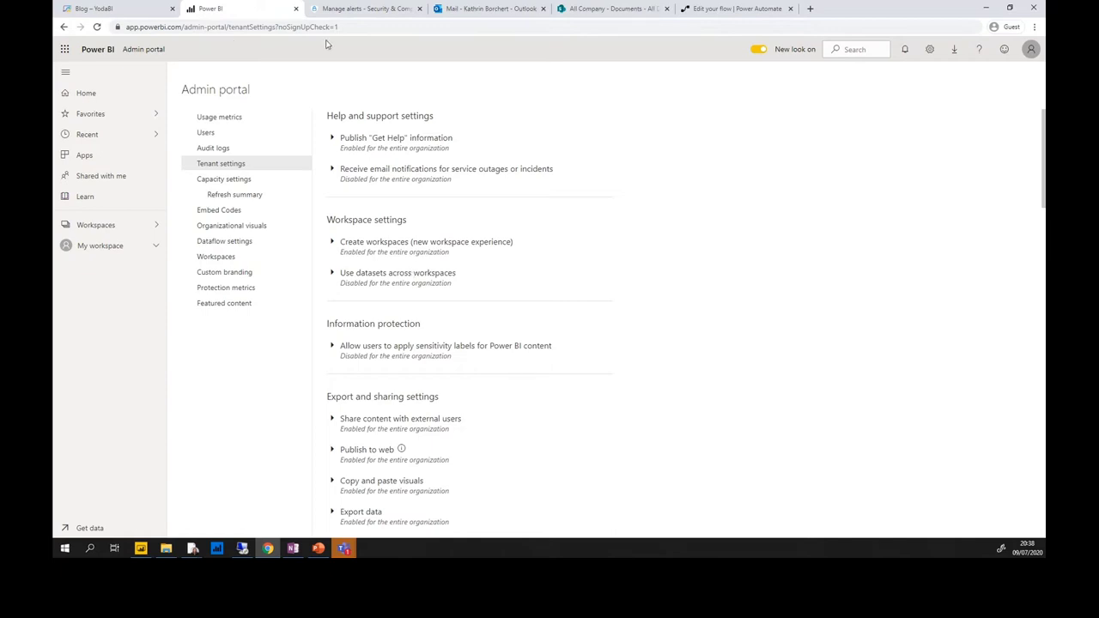
{"action": "left_click", "coordinate": [350, 30]}
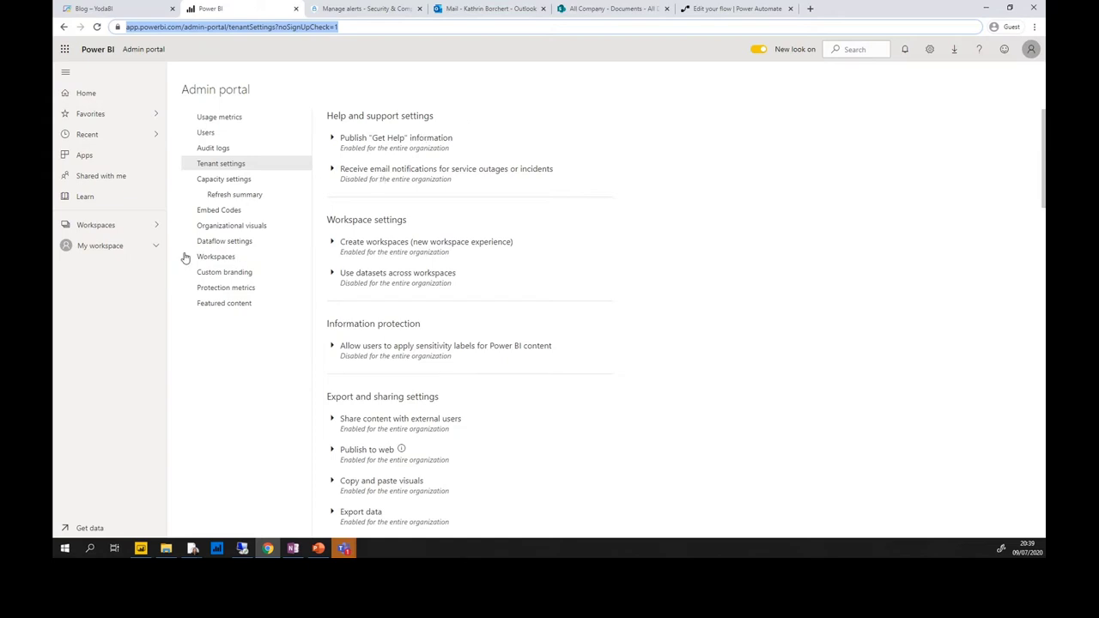
{"action": "left_click", "coordinate": [217, 212]}
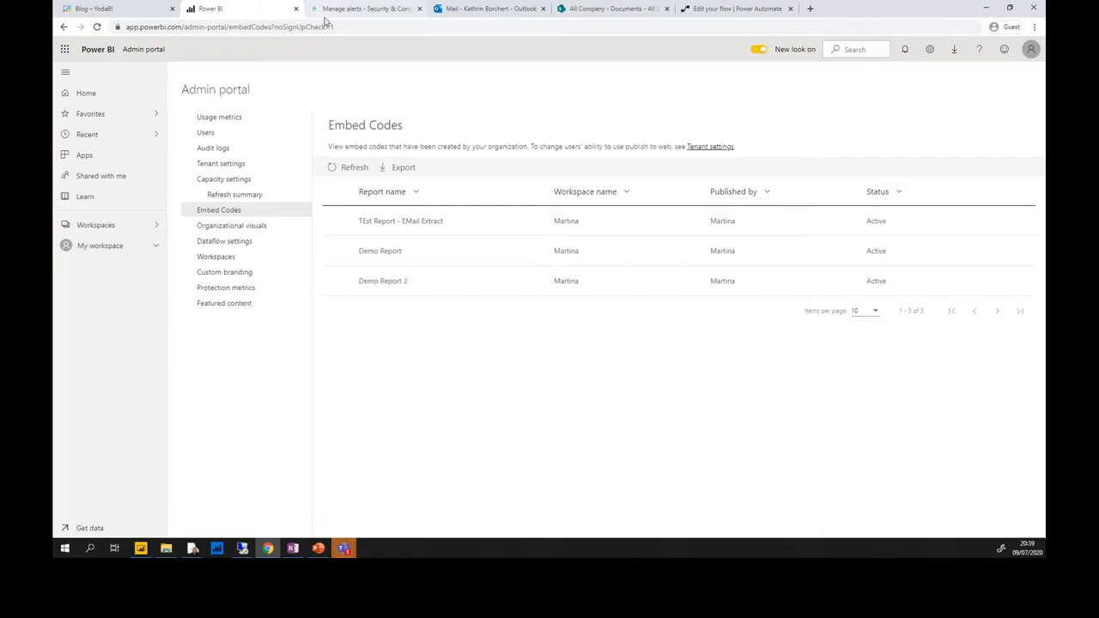
Go back to the Activity alerts page and start a new alert policy named "Publish web"
{"action": "left_click", "coordinate": [367, 11]}
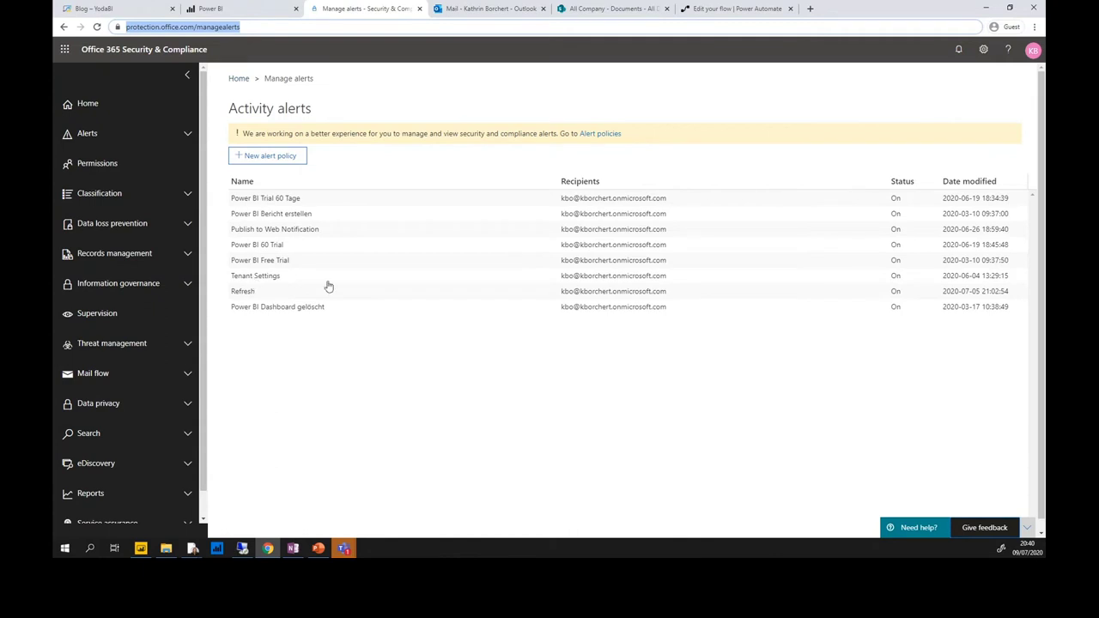
{"action": "left_click", "coordinate": [280, 165]}
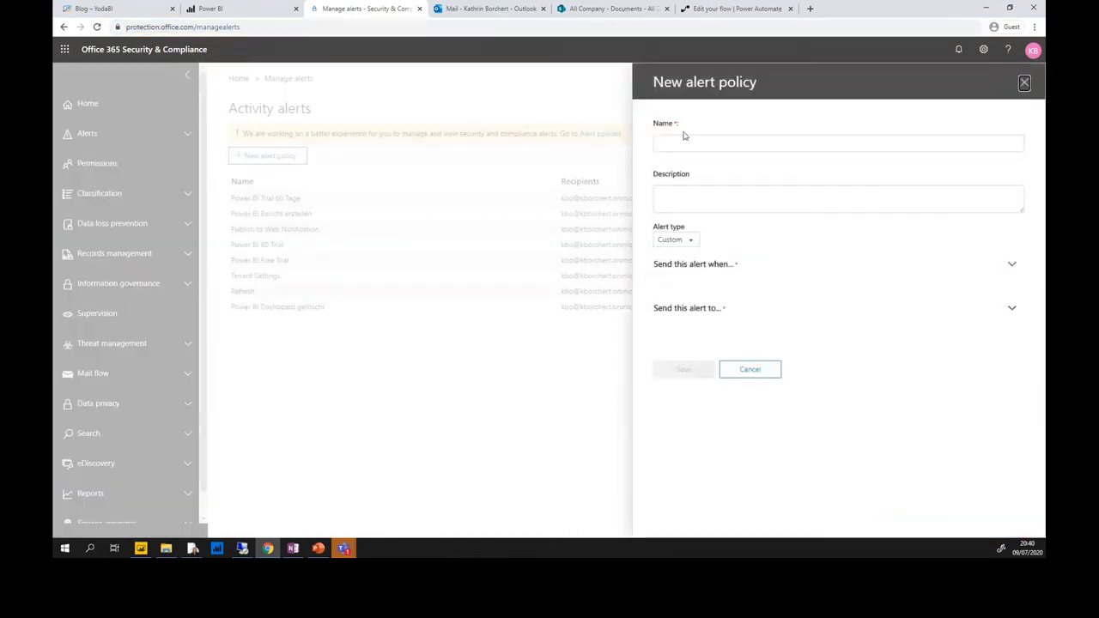
{"action": "left_click", "coordinate": [685, 144]}
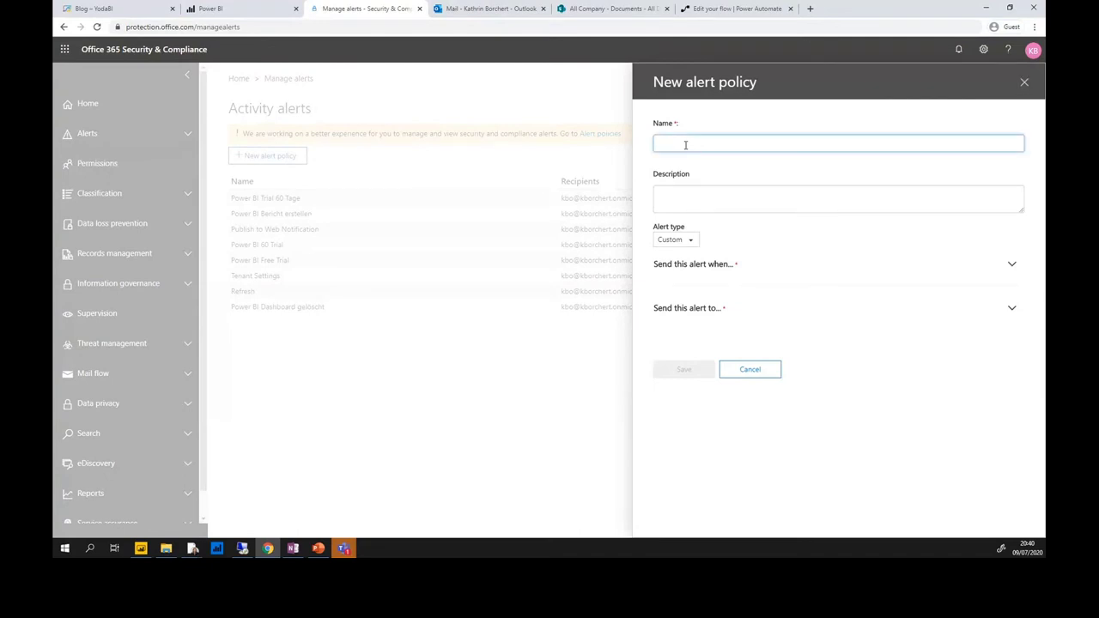
{"action": "type", "text": "Publish web"}
Search the new policy's trigger activities for "power bi", browse the Power BI activities, and discard the policy
{"action": "left_click", "coordinate": [700, 264]}
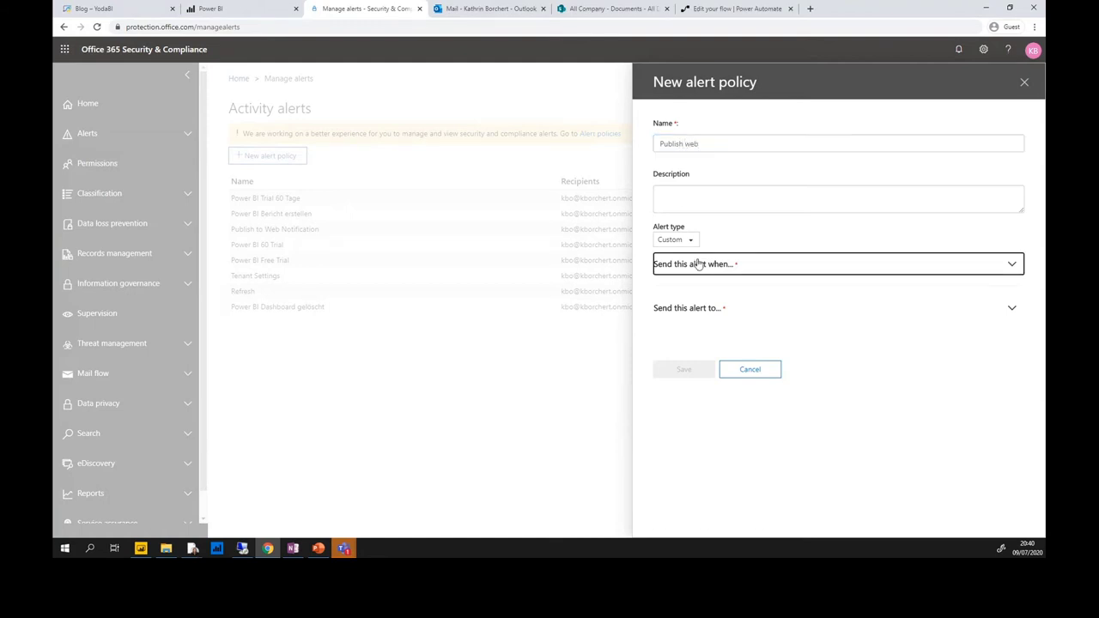
{"action": "left_click", "coordinate": [714, 322]}
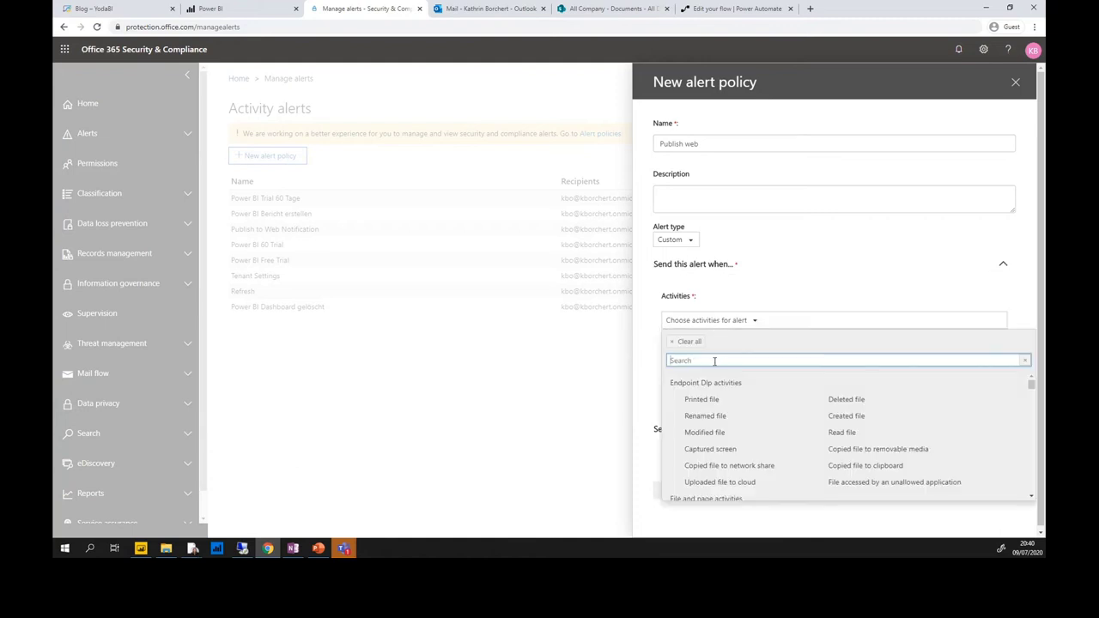
{"action": "type", "text": "power bi"}
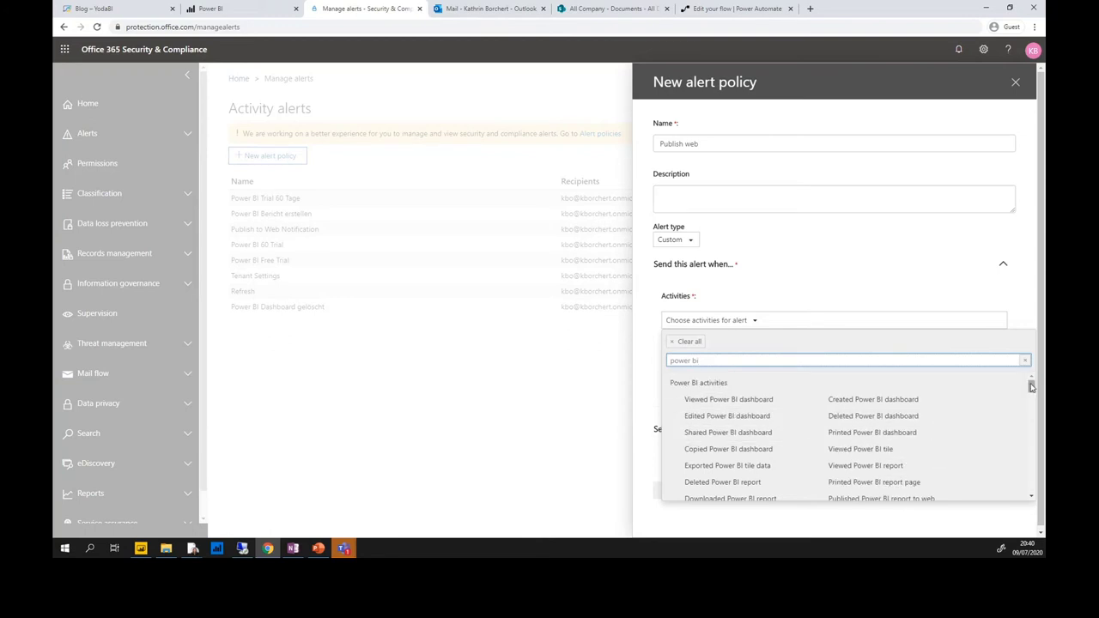
{"action": "left_click_drag", "start_coordinate": [1031, 388], "coordinate": [1032, 393]}
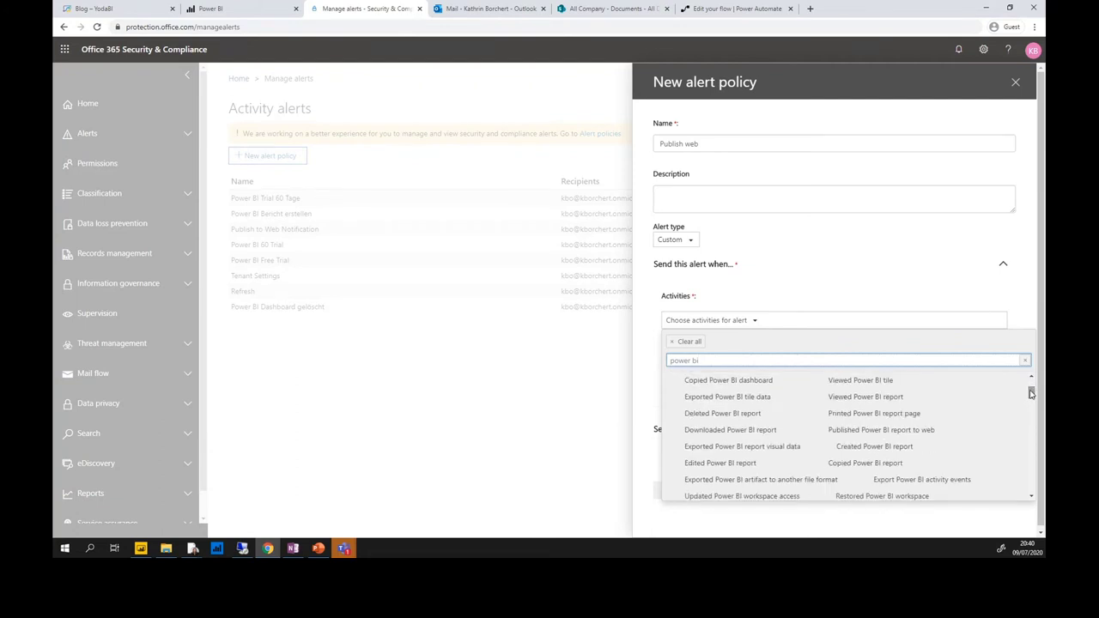
{"action": "left_click_drag", "start_coordinate": [1032, 392], "coordinate": [1032, 400]}
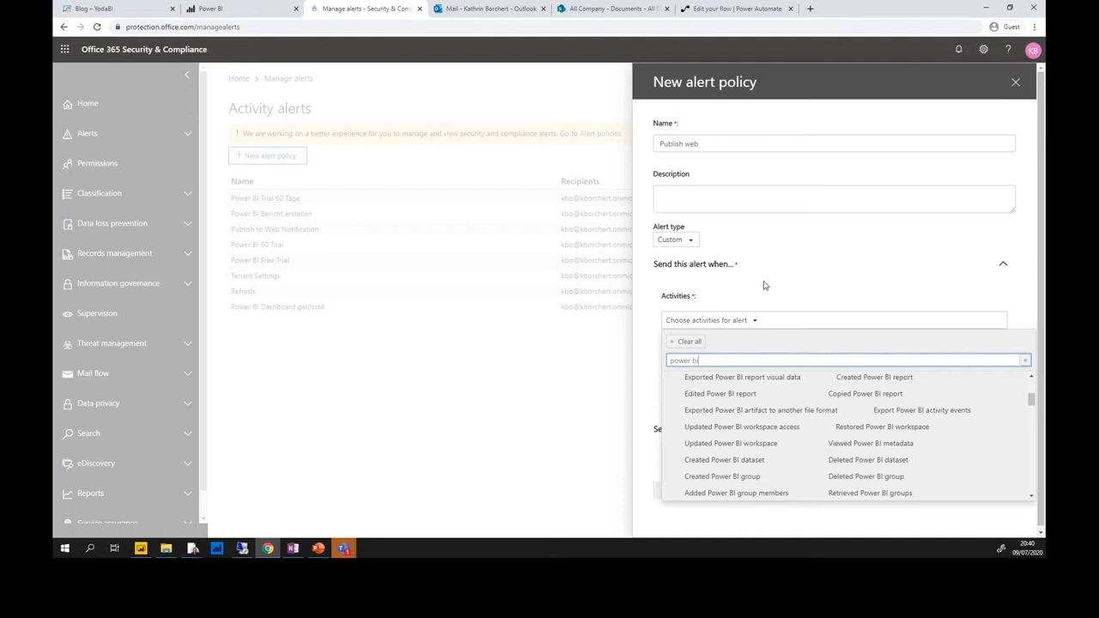
{"action": "key", "text": "Escape"}
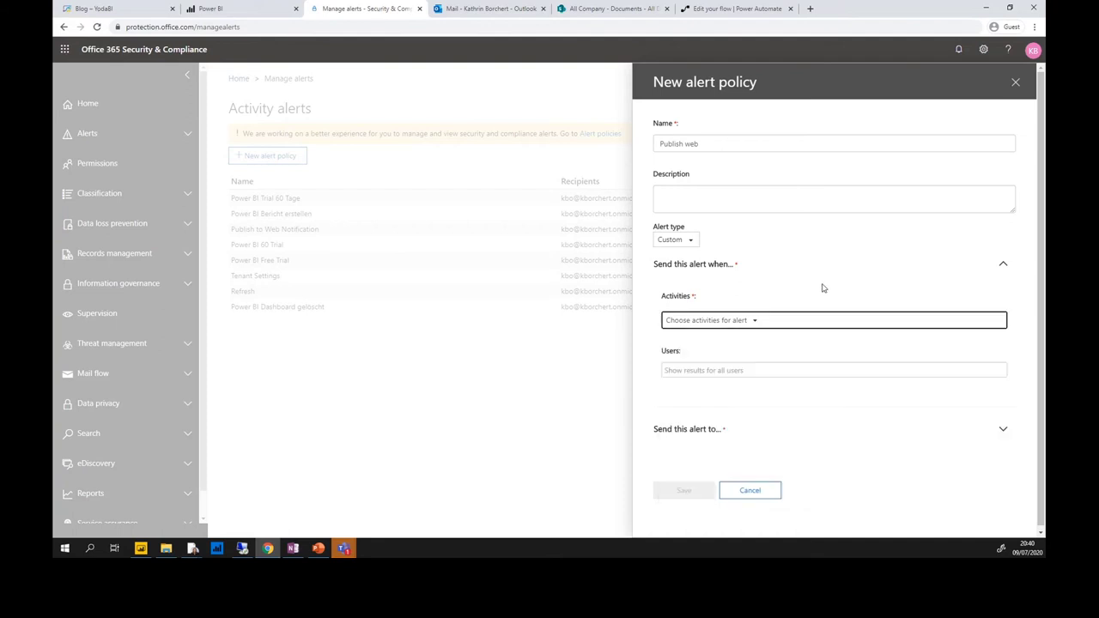
{"action": "left_click", "coordinate": [1015, 83]}
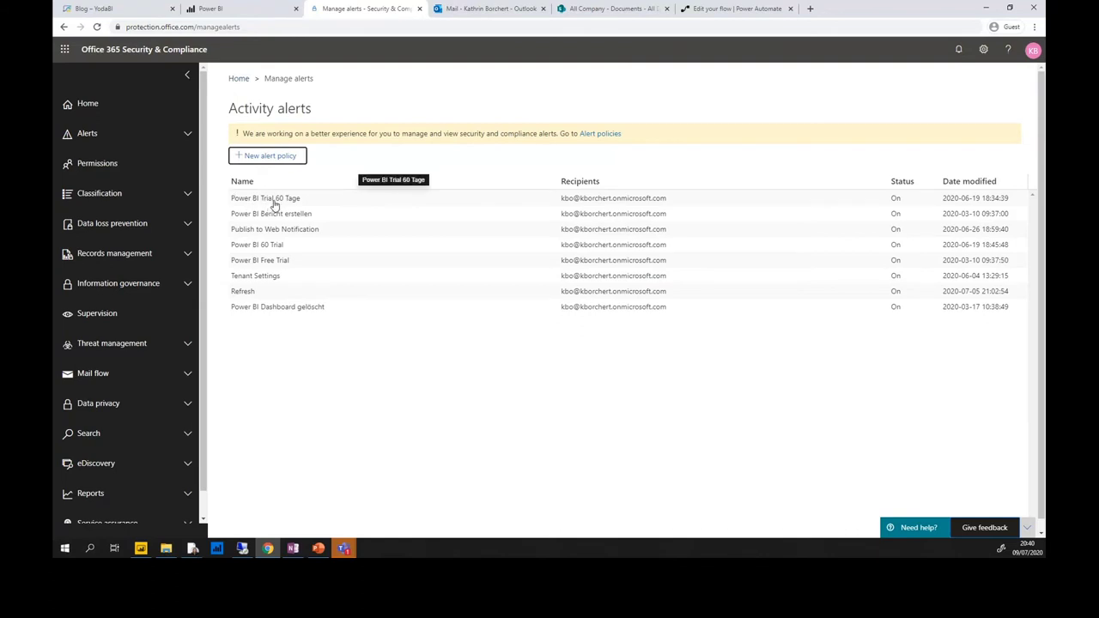
Open the Publish to Web Notification alert and view the activities and users that trigger it
{"action": "left_click", "coordinate": [284, 231]}
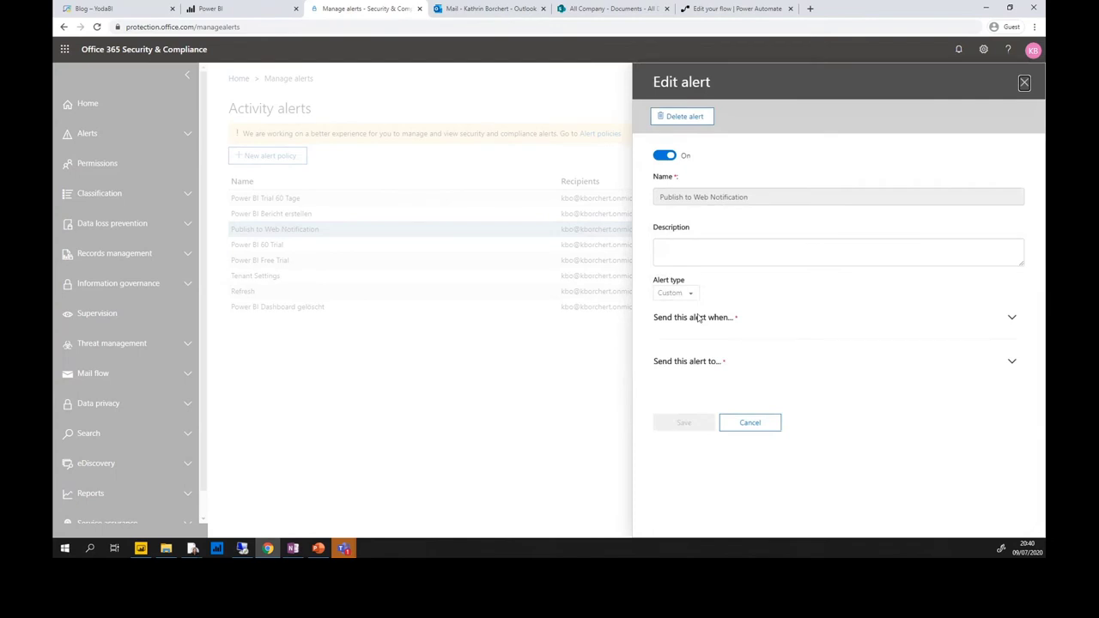
{"action": "left_click", "coordinate": [709, 319]}
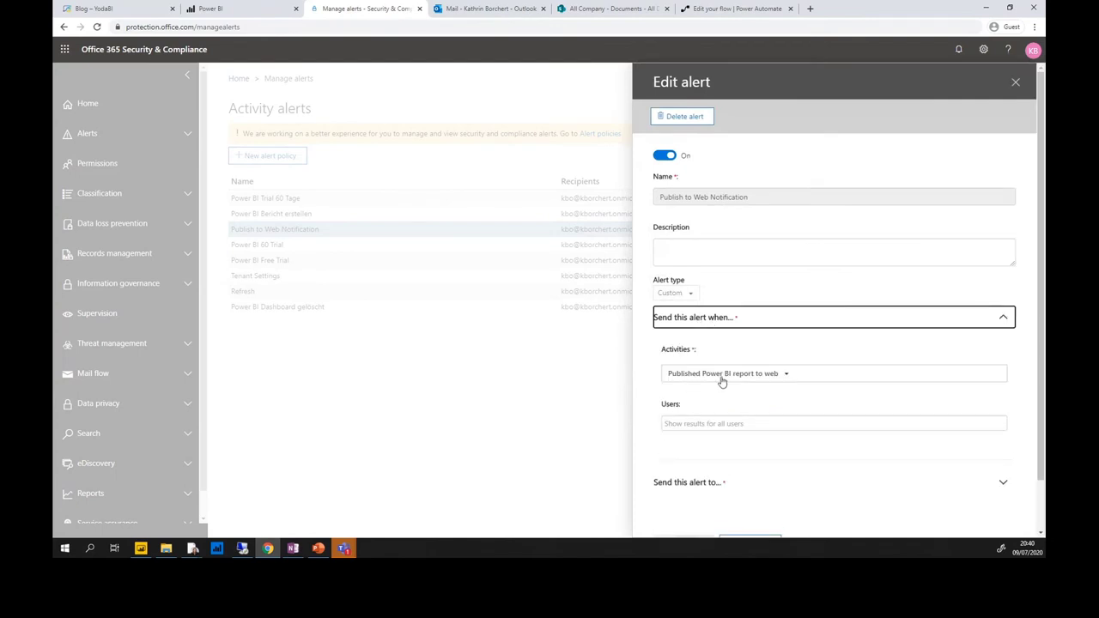
Switch to PowerPoint and point out the "Role: Auditlog Admin" requirement on slide 9
{"action": "left_click", "coordinate": [564, 362]}
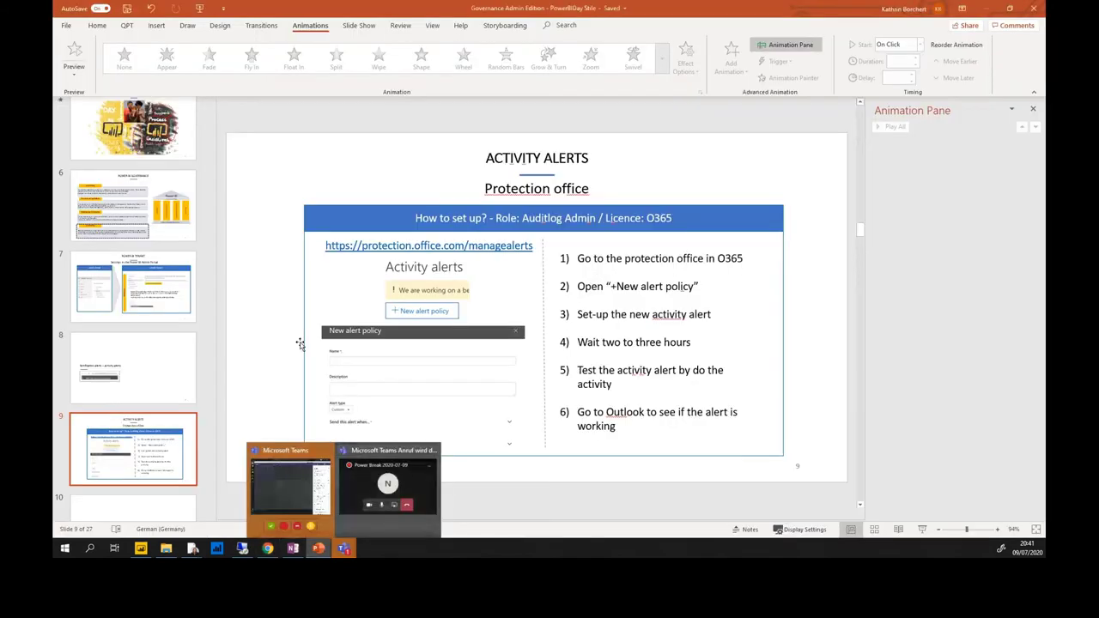
{"action": "left_click", "coordinate": [391, 485]}
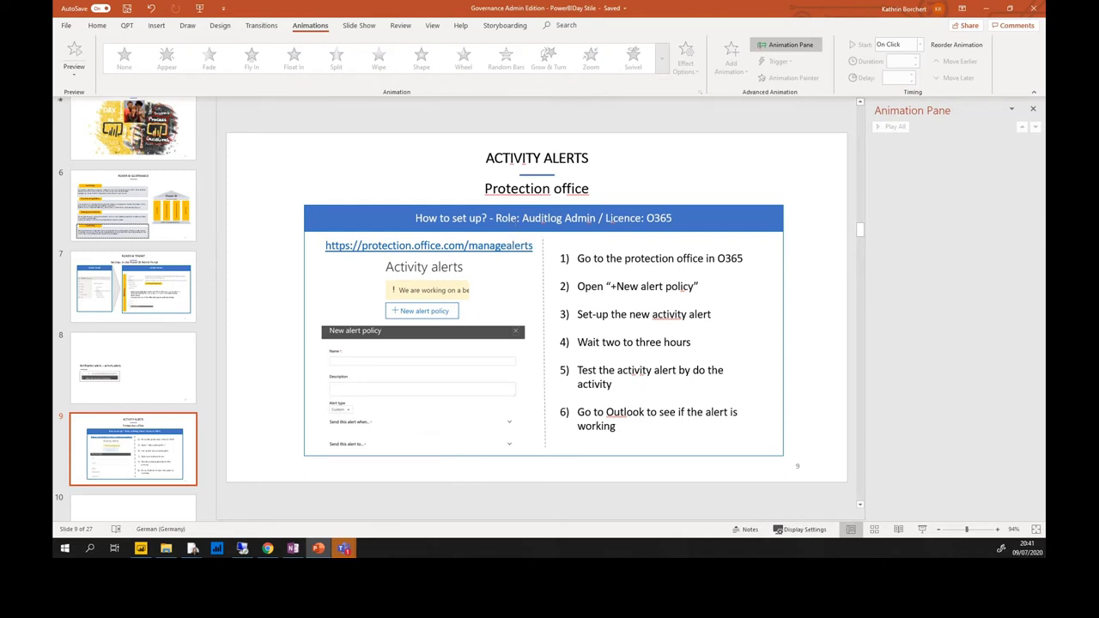
{"action": "left_click_drag", "start_coordinate": [496, 218], "coordinate": [598, 225]}
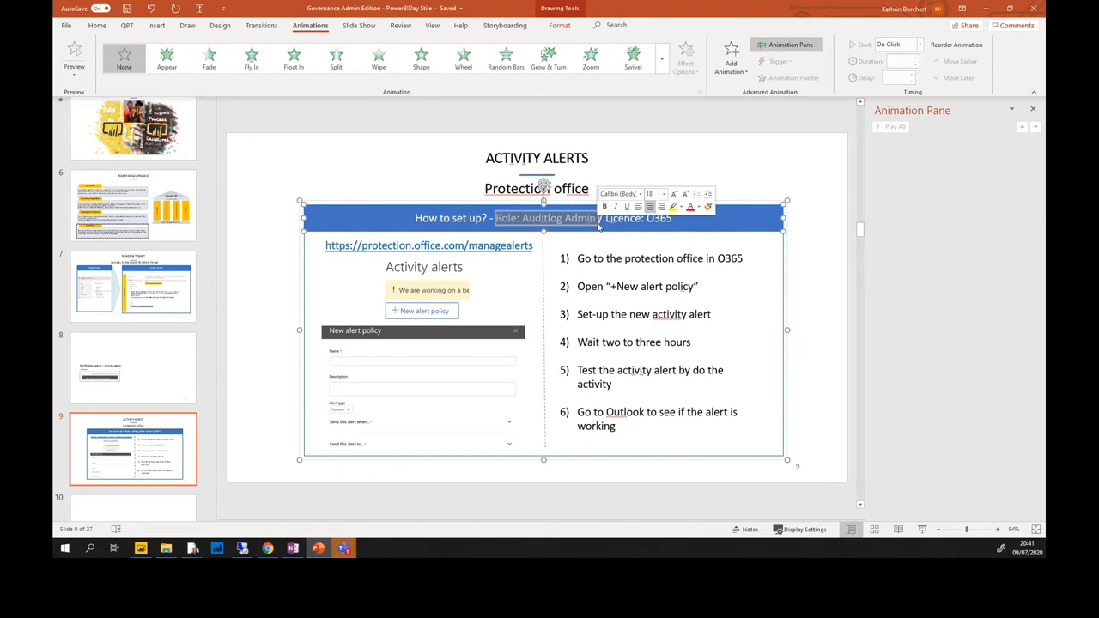
{"action": "left_click", "coordinate": [599, 225]}
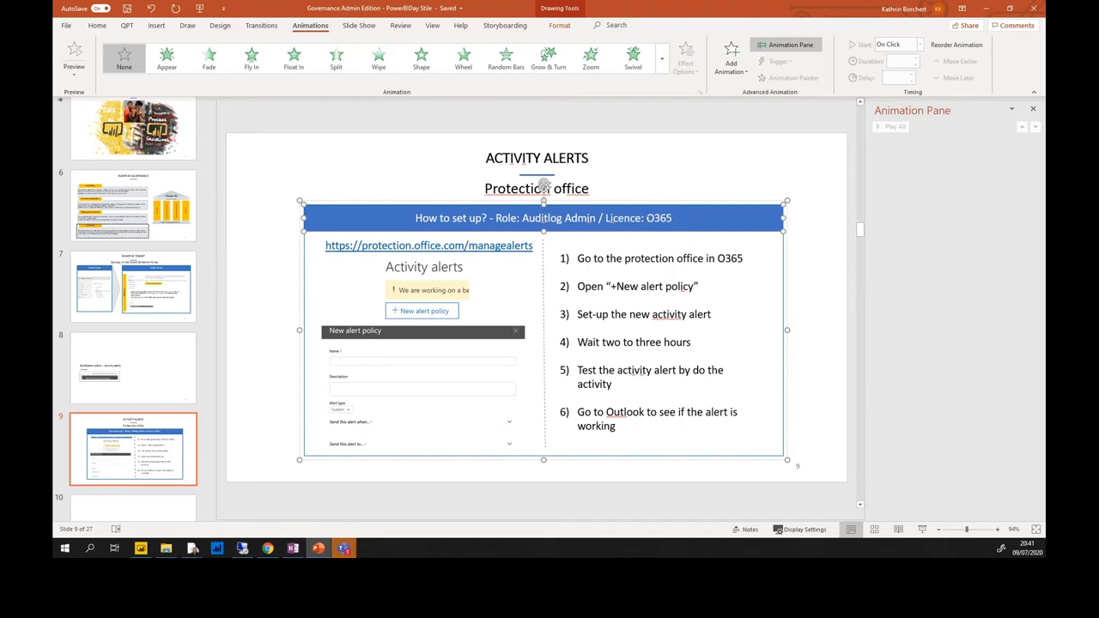
Show slides 10 and 11 on the Outlook notification email and the SharePoint Excel file
{"action": "left_click", "coordinate": [212, 227]}
{"action": "scroll", "coordinate": [212, 227], "scroll_direction": "down", "scroll_amount": 3}
{"action": "left_click", "coordinate": [142, 369]}
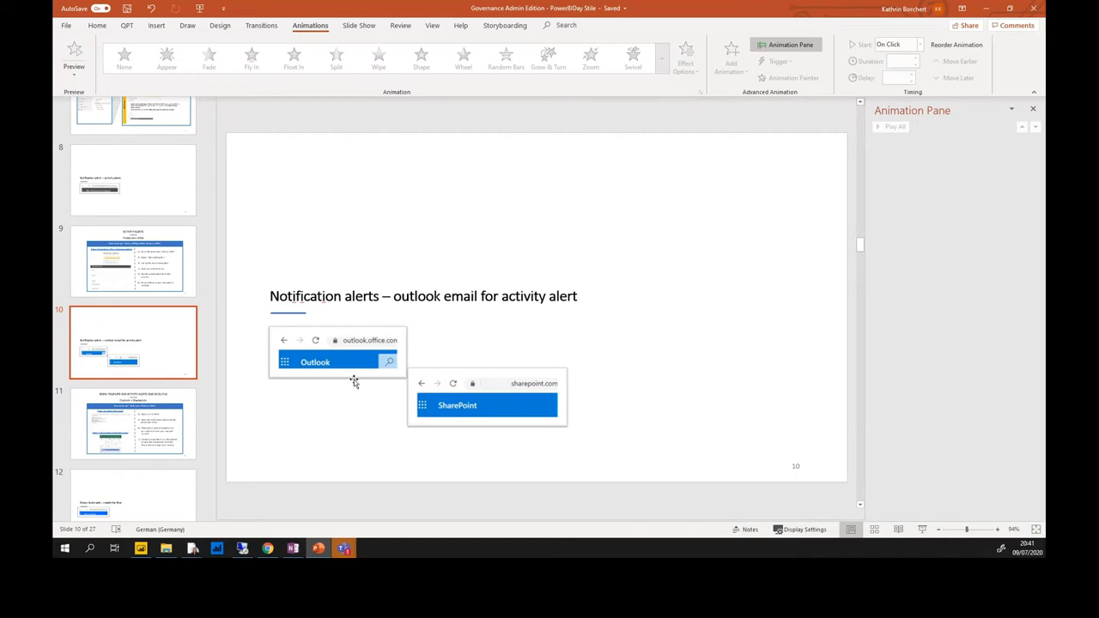
{"action": "left_click", "coordinate": [172, 418]}
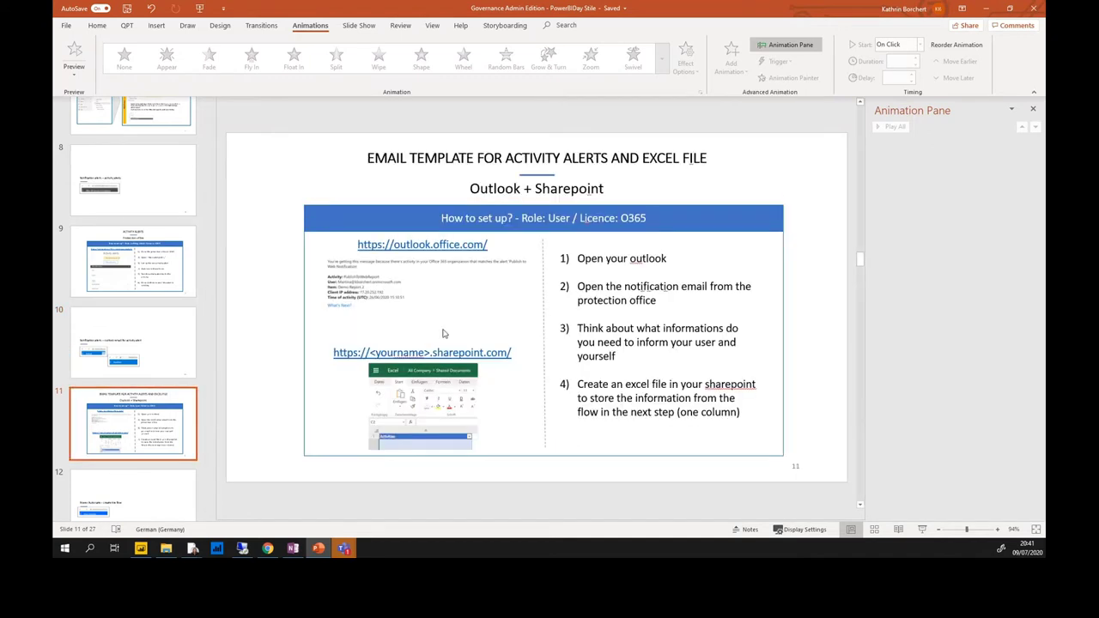
Switch to Chrome, check the rest of the alert, and highlight the activity details and item name in the Outlook notification email
{"action": "left_click", "coordinate": [266, 552]}
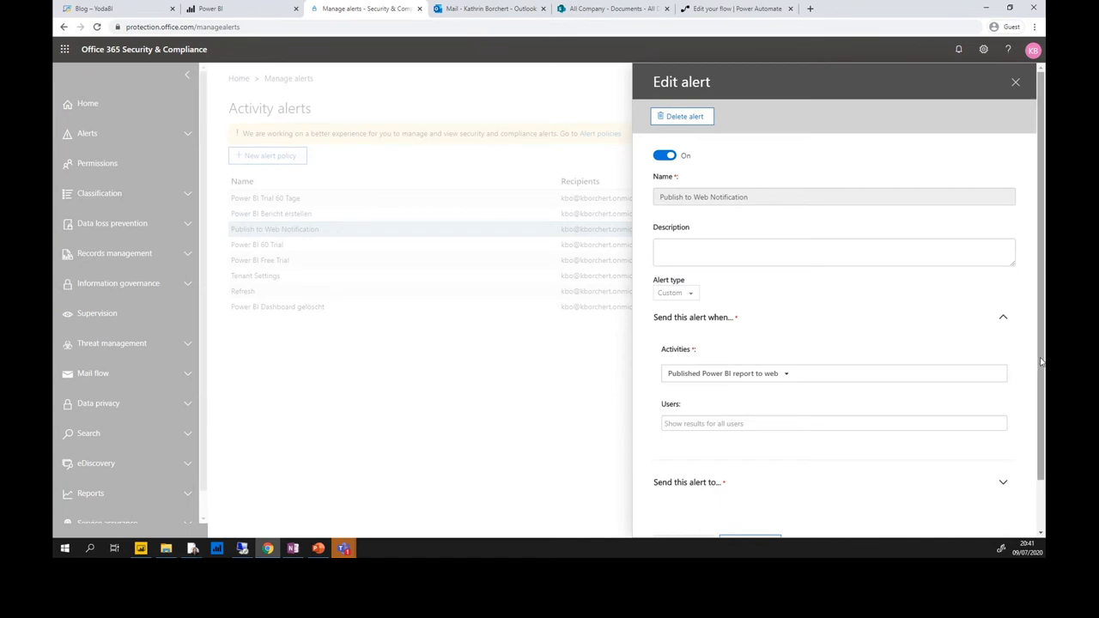
{"action": "scroll", "coordinate": [1040, 378], "scroll_direction": "down", "scroll_amount": 1}
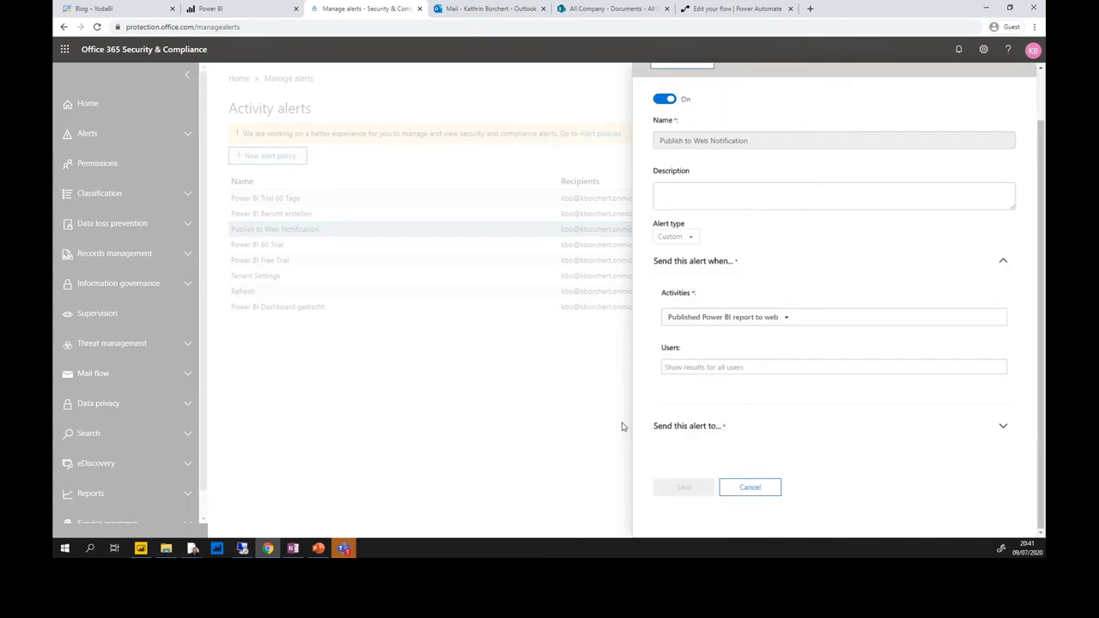
{"action": "left_click", "coordinate": [476, 10]}
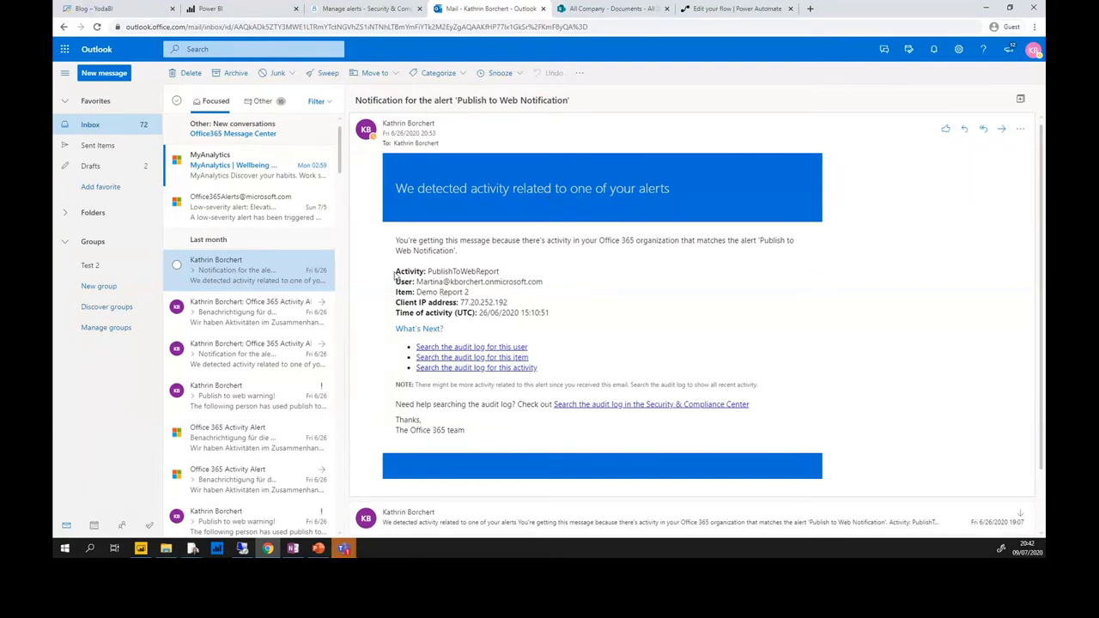
{"action": "left_click_drag", "start_coordinate": [397, 271], "coordinate": [440, 288]}
{"action": "left_click", "coordinate": [470, 293]}
{"action": "left_click_drag", "start_coordinate": [468, 292], "coordinate": [416, 293]}
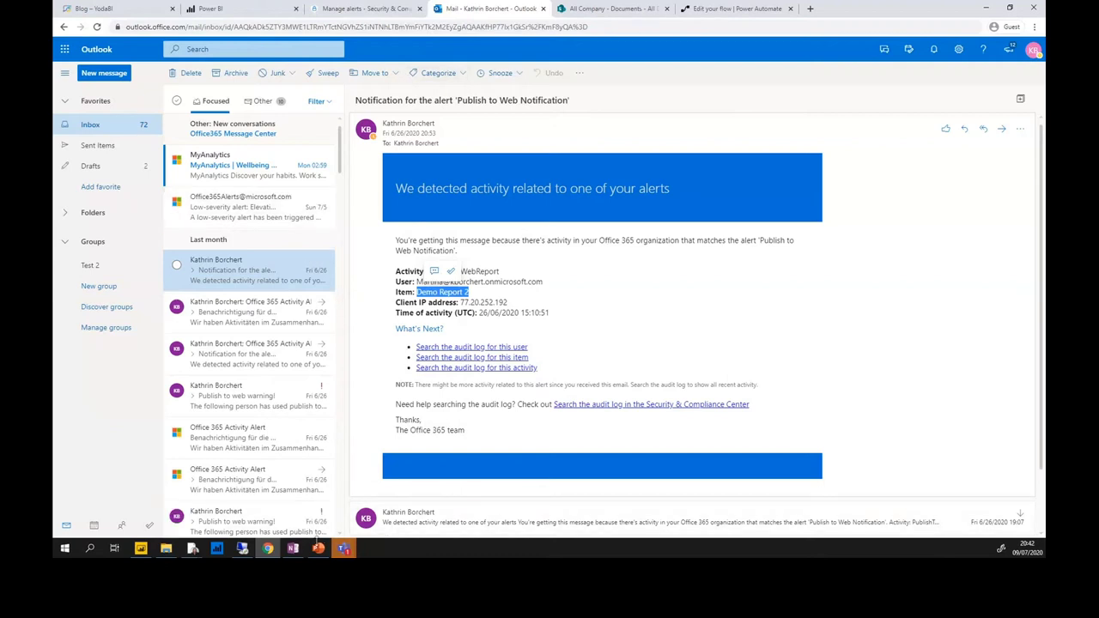
Open Monitoring Test_V2.xlsx from the All Company SharePoint documents and select the first entry in the Activities column
{"action": "left_click", "coordinate": [611, 9]}
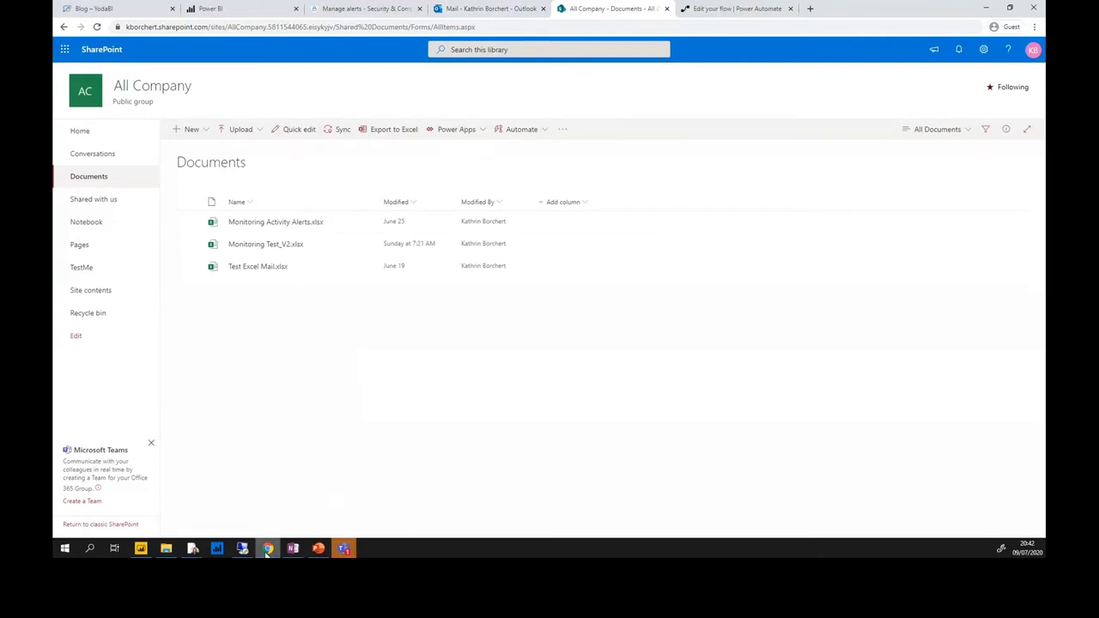
{"action": "mouse_move", "coordinate": [269, 551]}
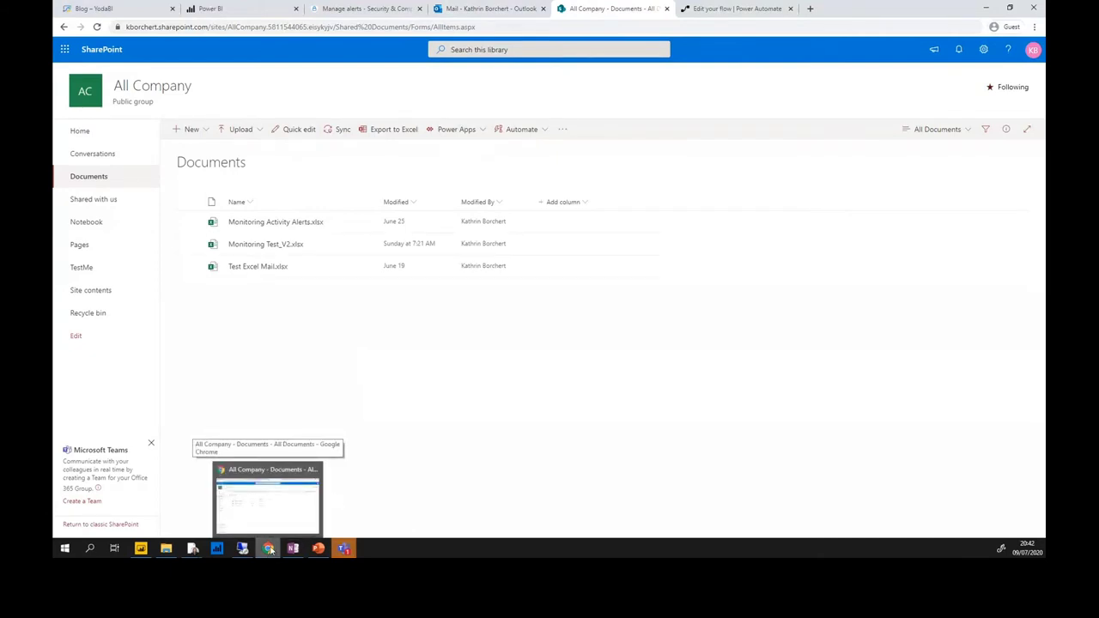
{"action": "left_click", "coordinate": [266, 246]}
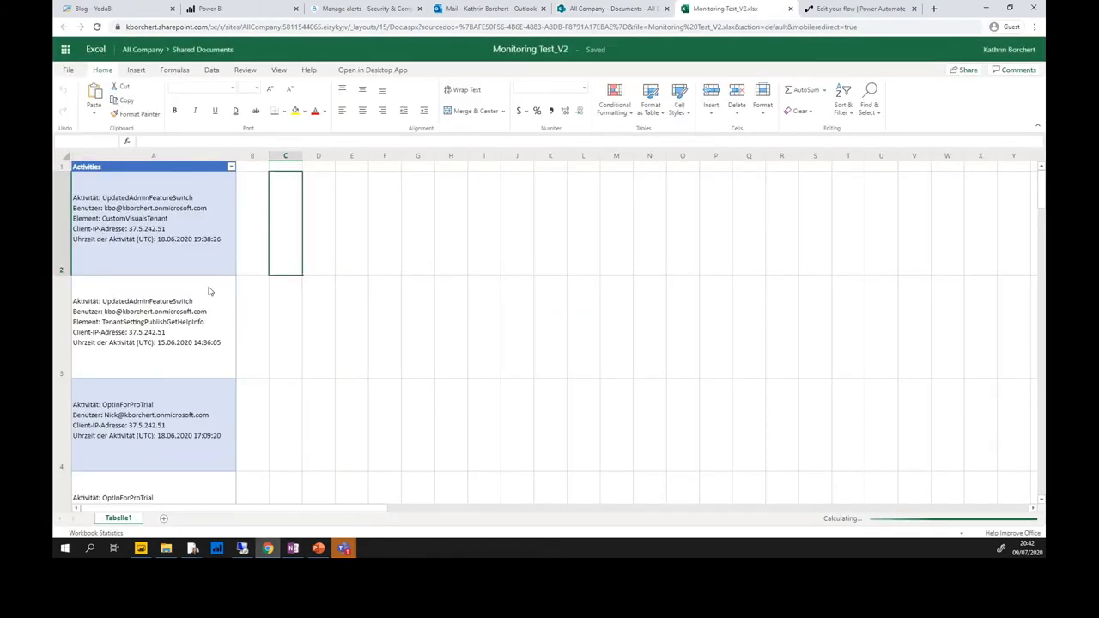
{"action": "left_click", "coordinate": [220, 241]}
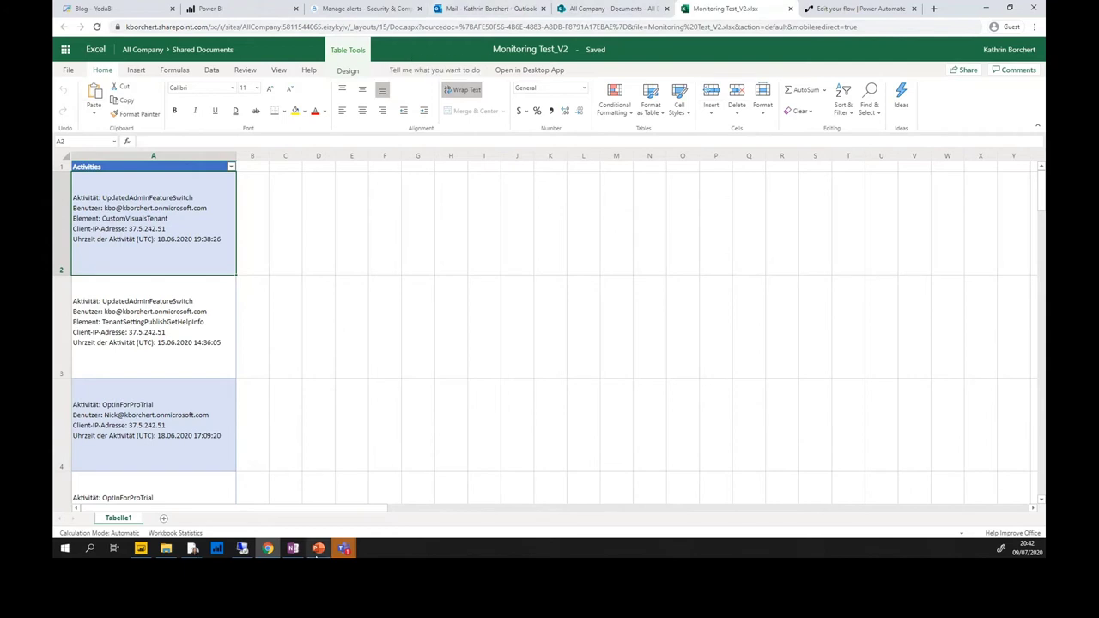
Switch to PowerPoint and show slides 12 and 13 on creating the flow in Power Automate
{"action": "left_click", "coordinate": [318, 548]}
{"action": "left_click", "coordinate": [118, 514]}
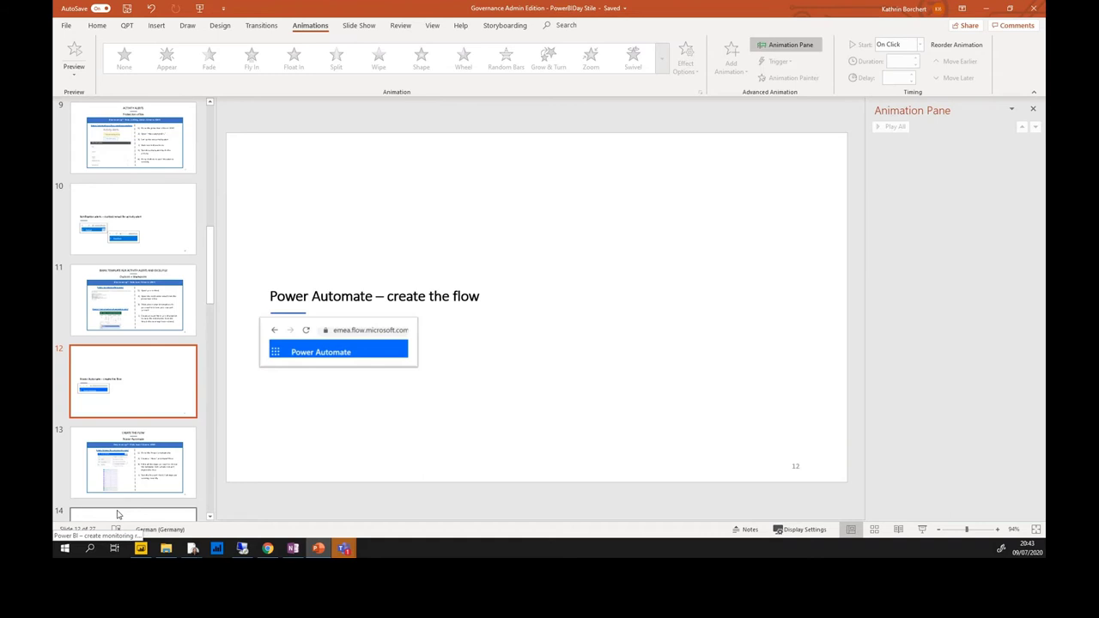
{"action": "left_click", "coordinate": [131, 468]}
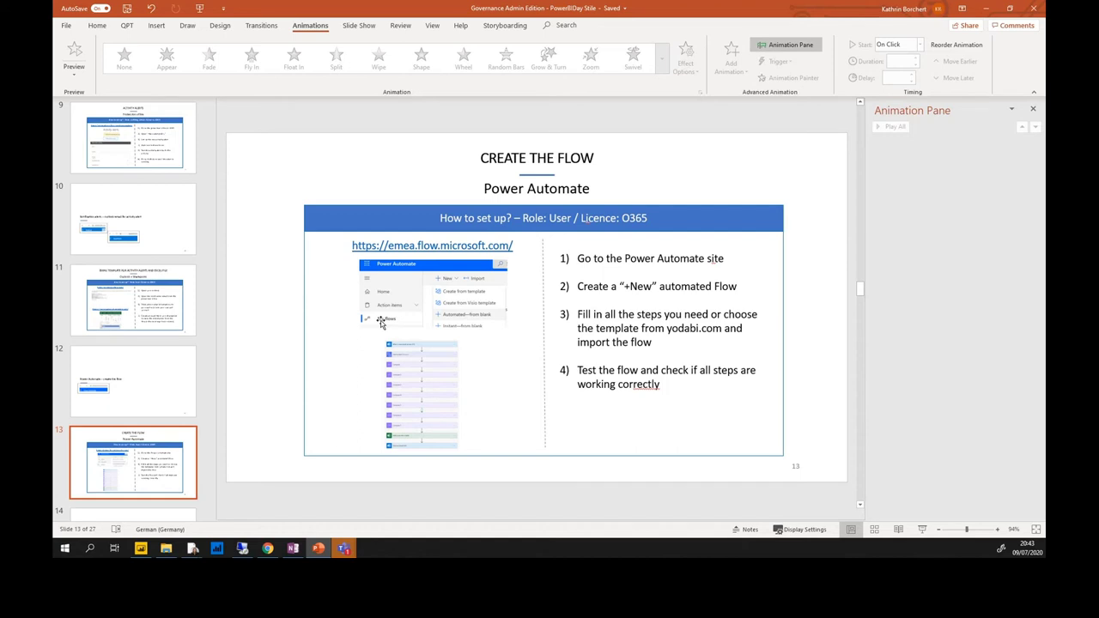
Switch to Power Automate in Chrome, leave the open flow for the flow list, and reopen Publish to Web Notification_NEW for editing
{"action": "left_click", "coordinate": [268, 550]}
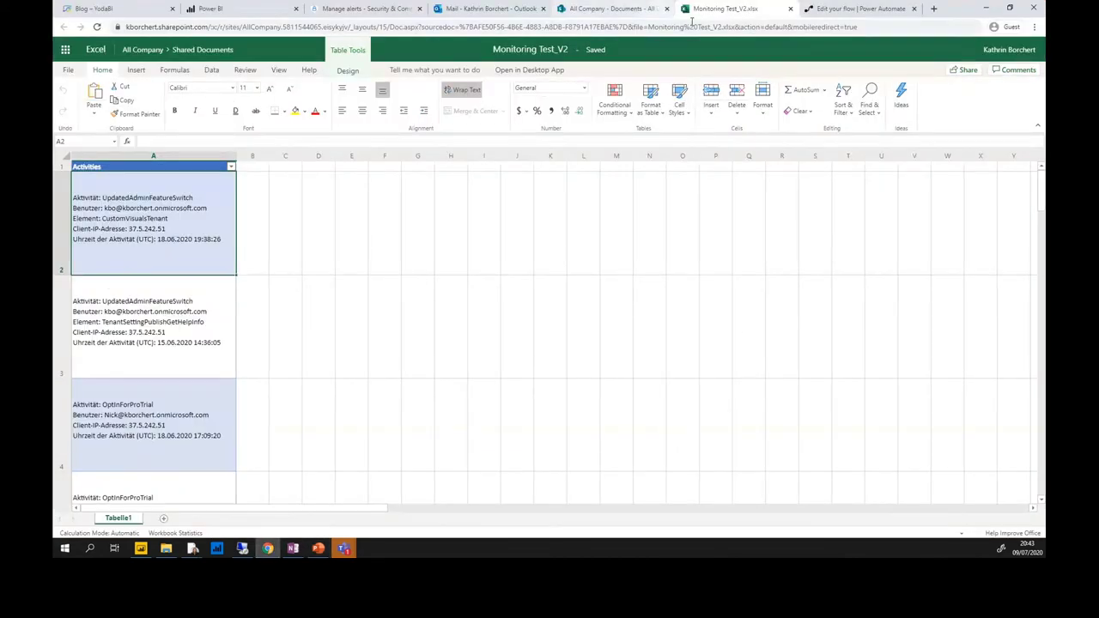
{"action": "left_click", "coordinate": [829, 11]}
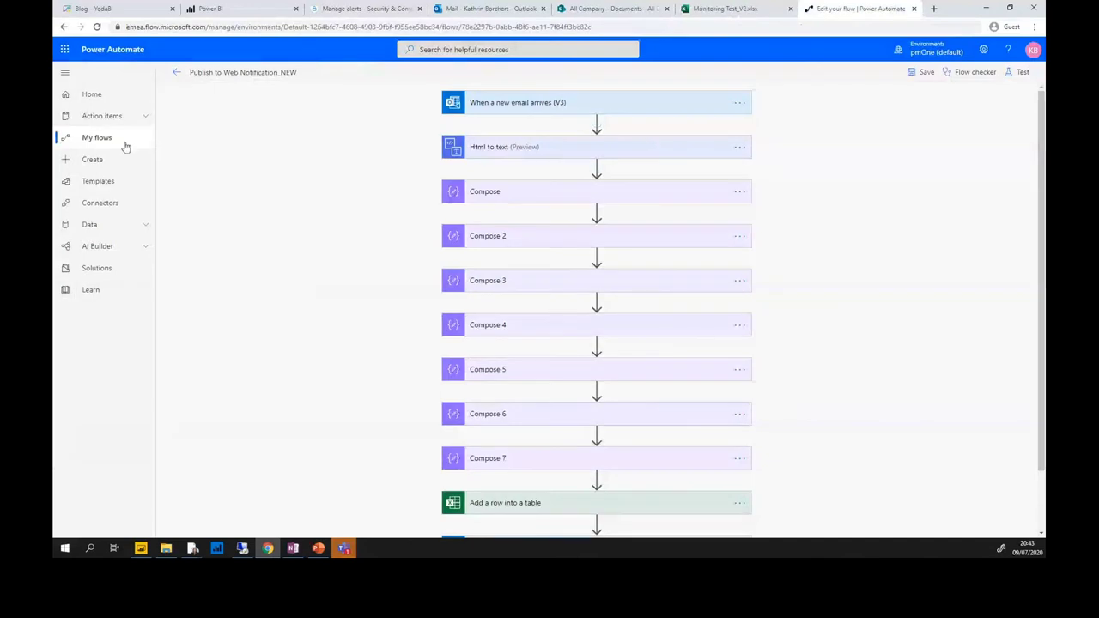
{"action": "left_click", "coordinate": [99, 148]}
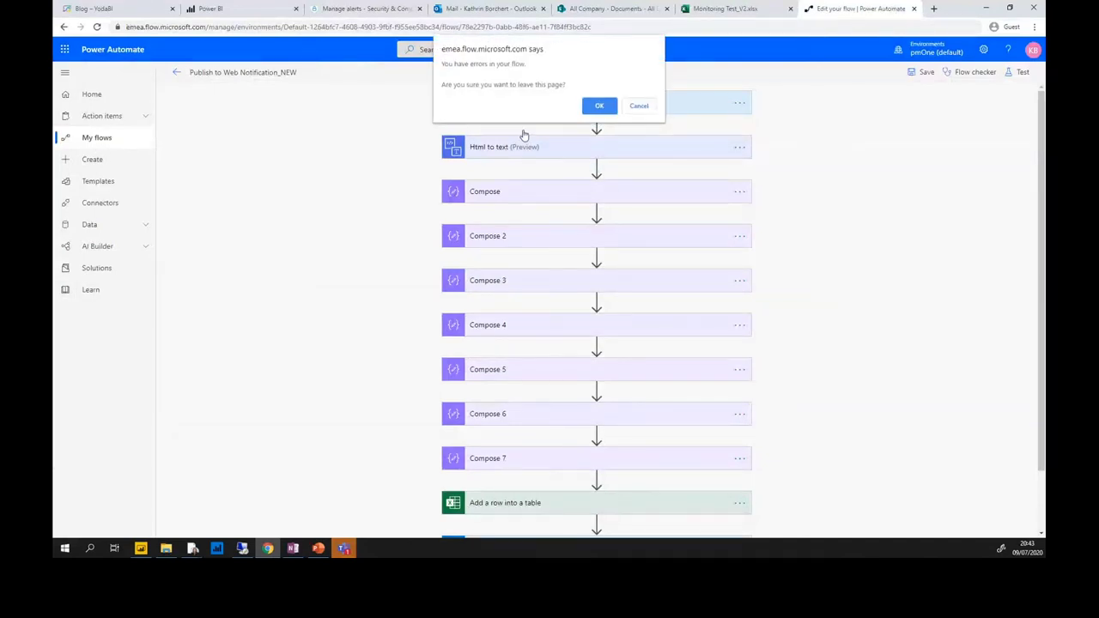
{"action": "left_click", "coordinate": [639, 106]}
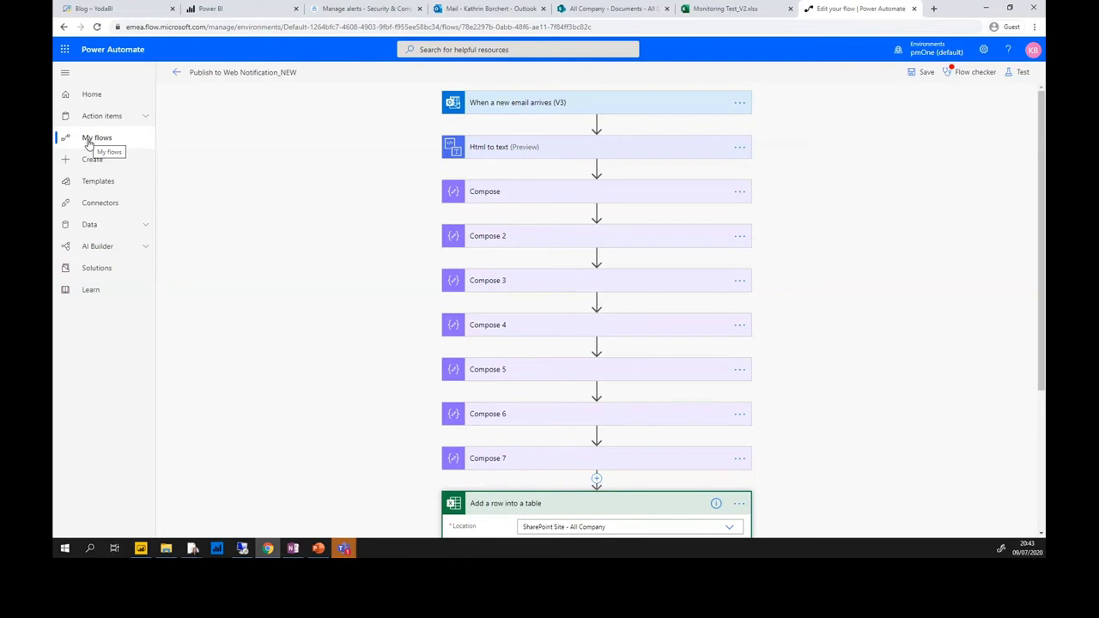
{"action": "left_click", "coordinate": [89, 143]}
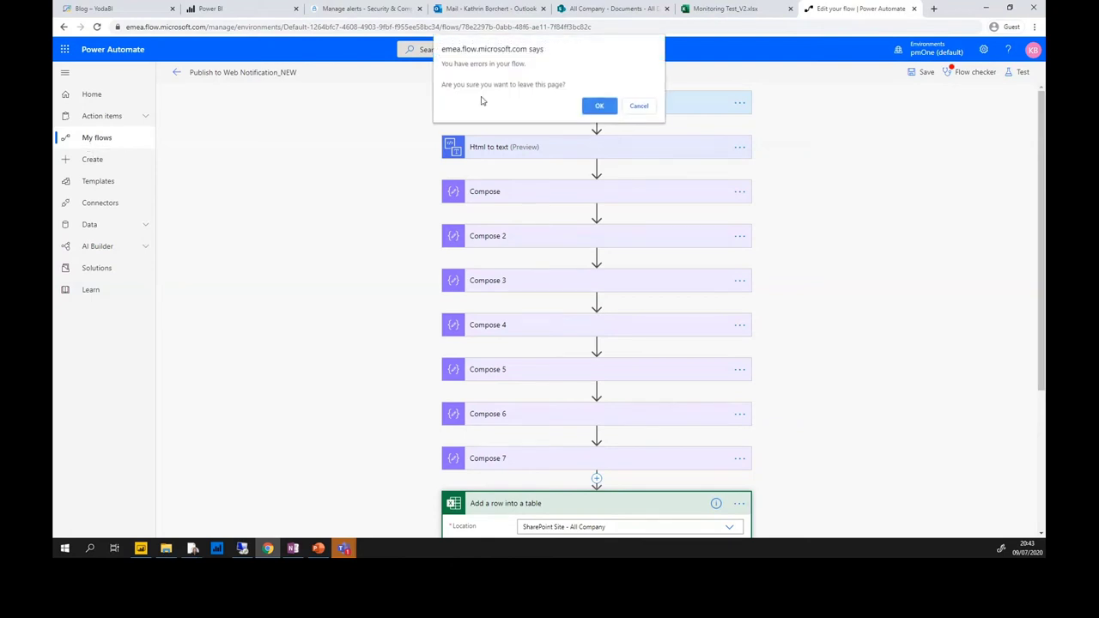
{"action": "left_click", "coordinate": [600, 108]}
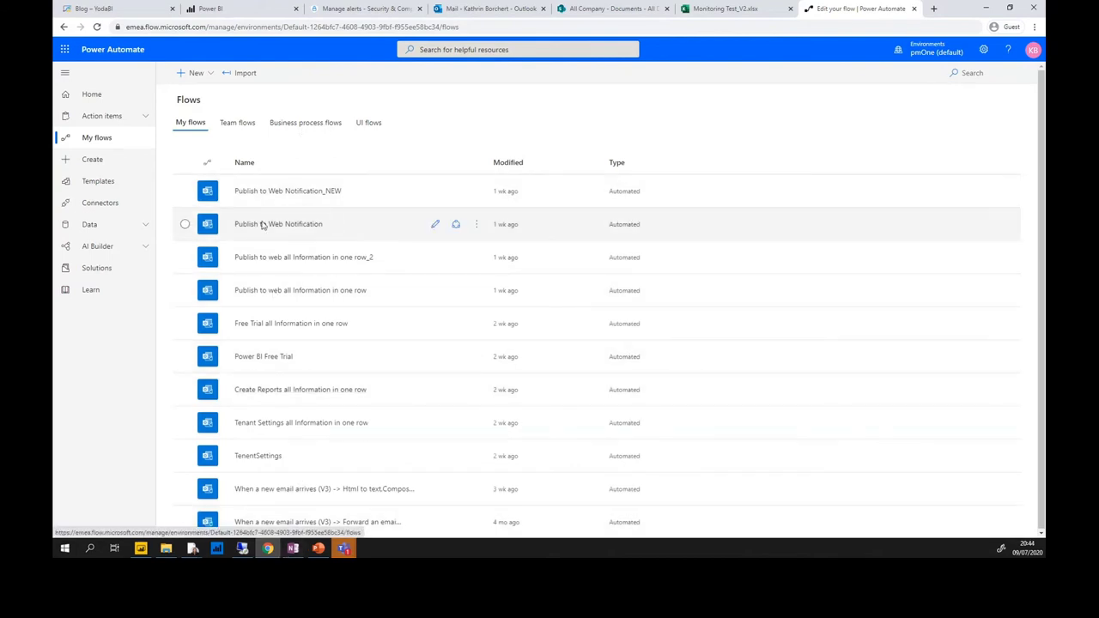
{"action": "left_click", "coordinate": [273, 194]}
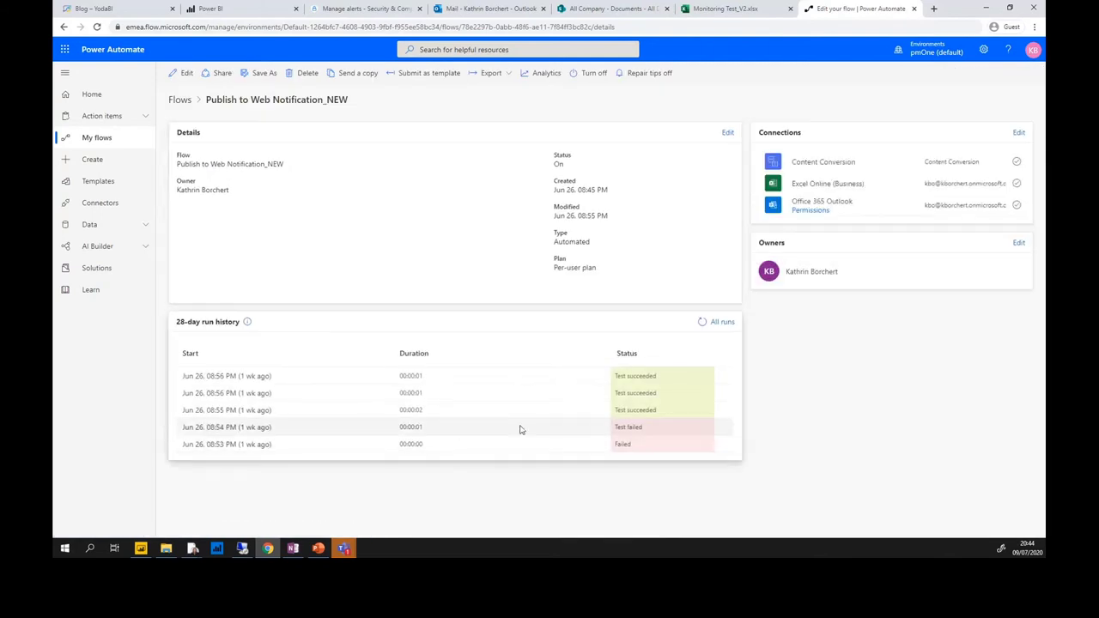
{"action": "left_click", "coordinate": [183, 73]}
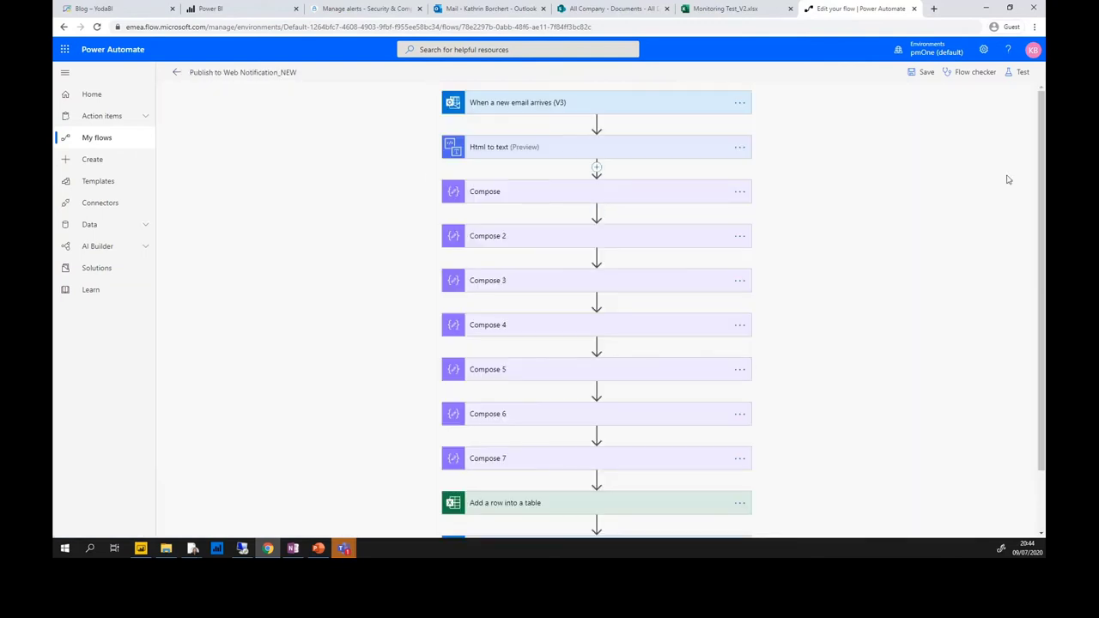
Look over the flow's actions and expand the "When a new email arrives (V3)" trigger with its advanced options
{"action": "left_click_drag", "start_coordinate": [1040, 123], "coordinate": [1038, 139]}
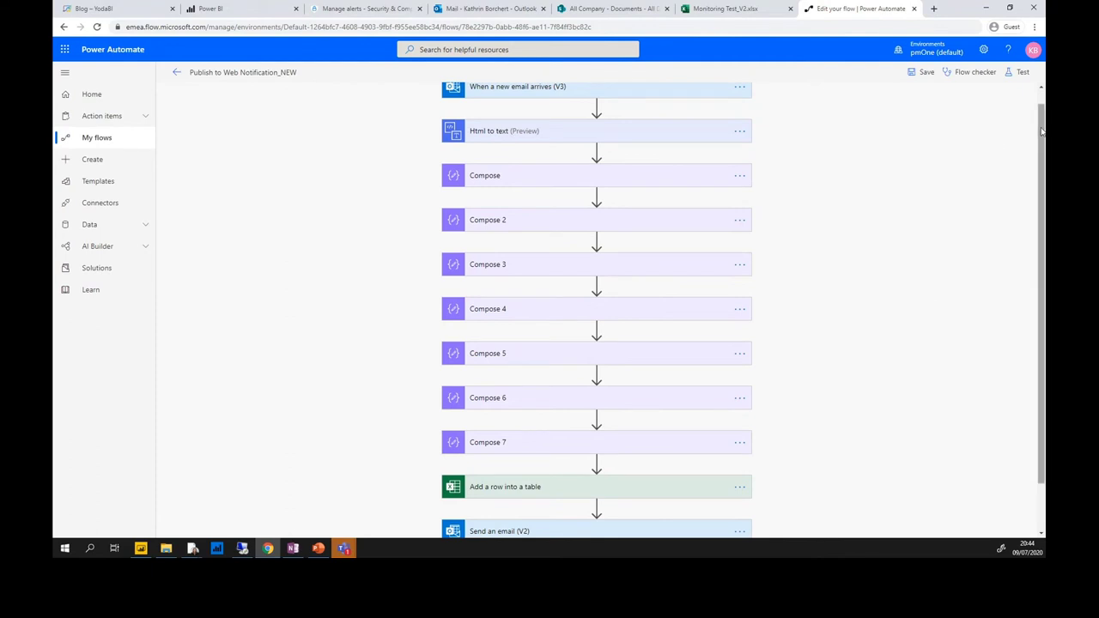
{"action": "scroll", "coordinate": [1041, 134], "scroll_direction": "up", "scroll_amount": 1}
{"action": "left_click", "coordinate": [592, 103]}
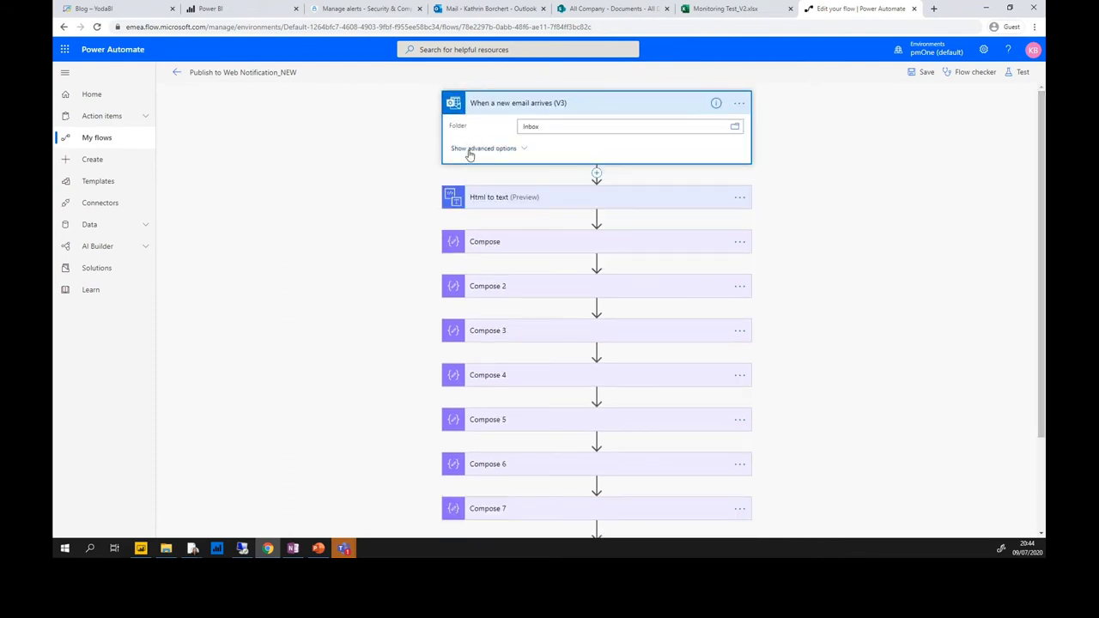
{"action": "left_click", "coordinate": [469, 153]}
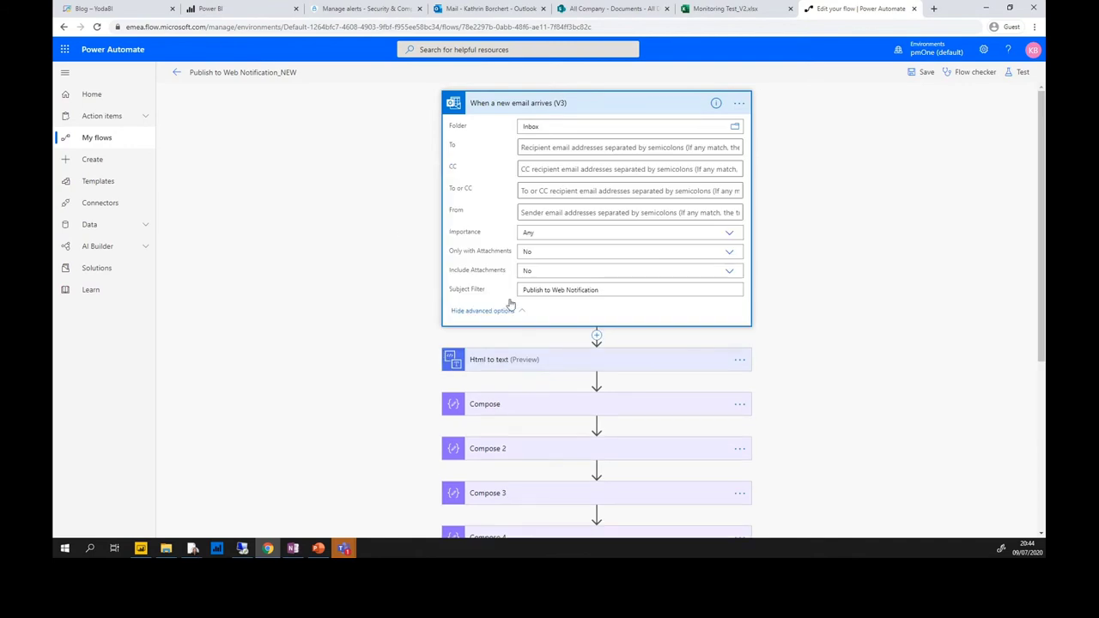
Compare the trigger's subject filter with the subject line of the notification email in Outlook
{"action": "left_click", "coordinate": [484, 10]}
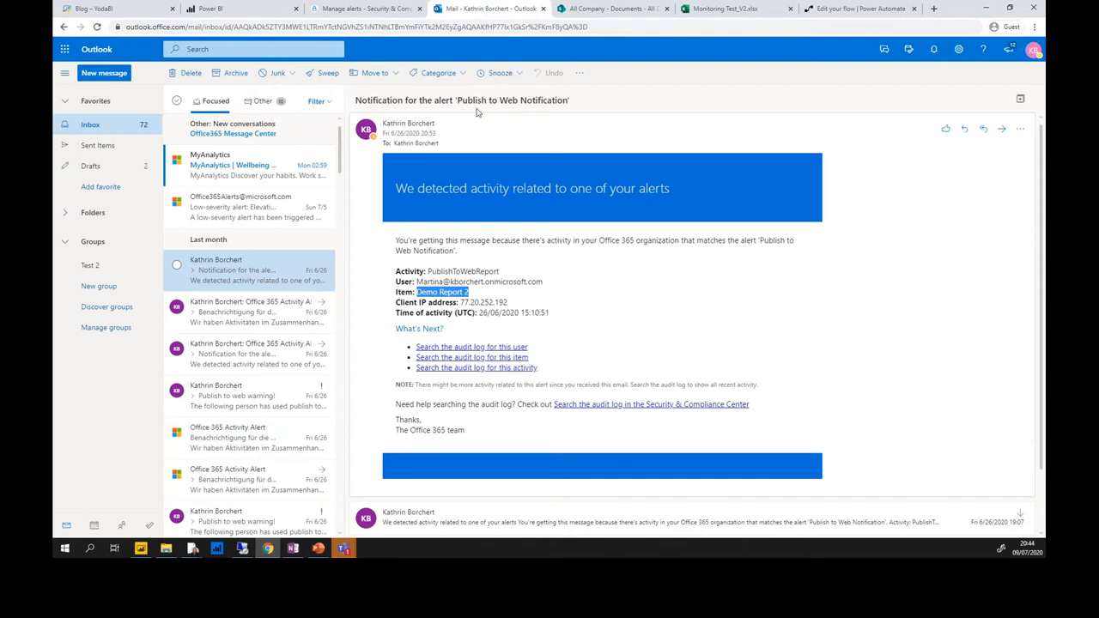
{"action": "left_click", "coordinate": [587, 11]}
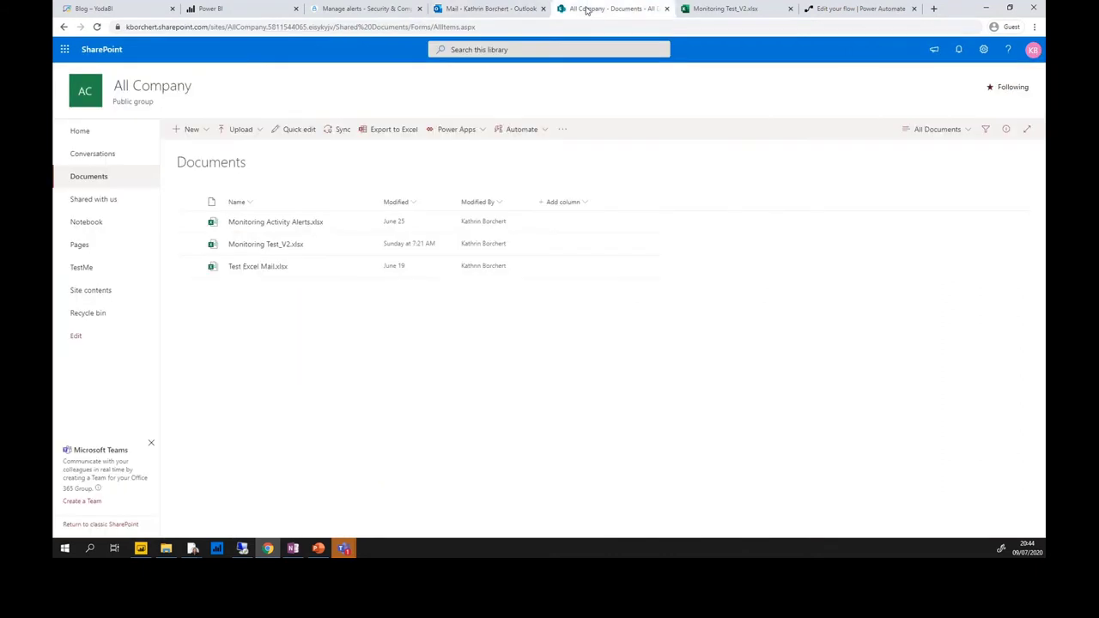
{"action": "left_click", "coordinate": [821, 9]}
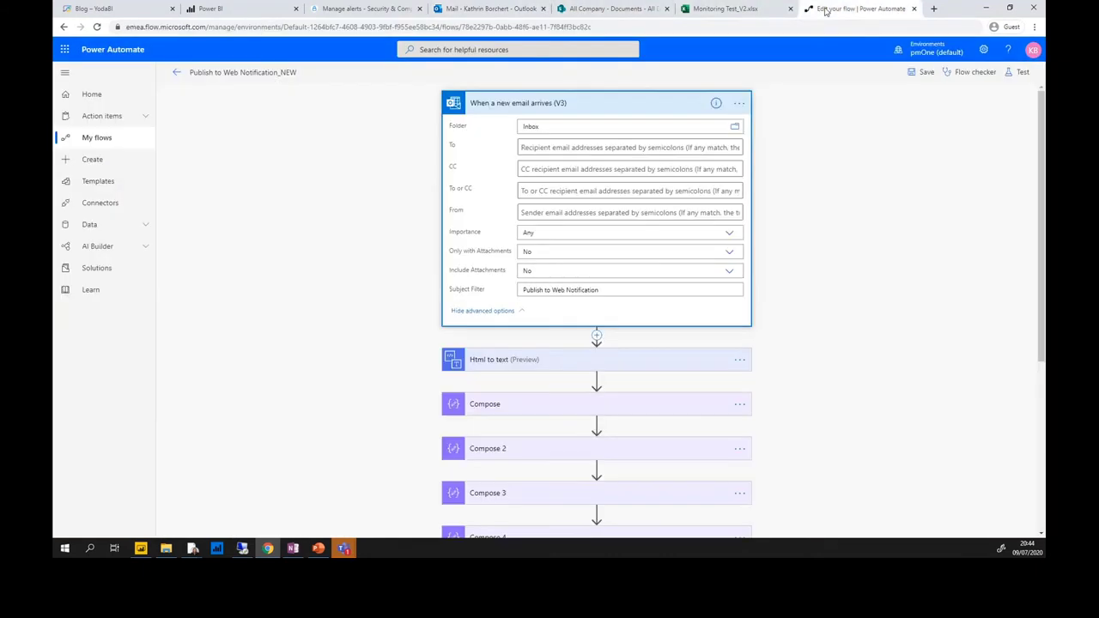
{"action": "left_click", "coordinate": [476, 11]}
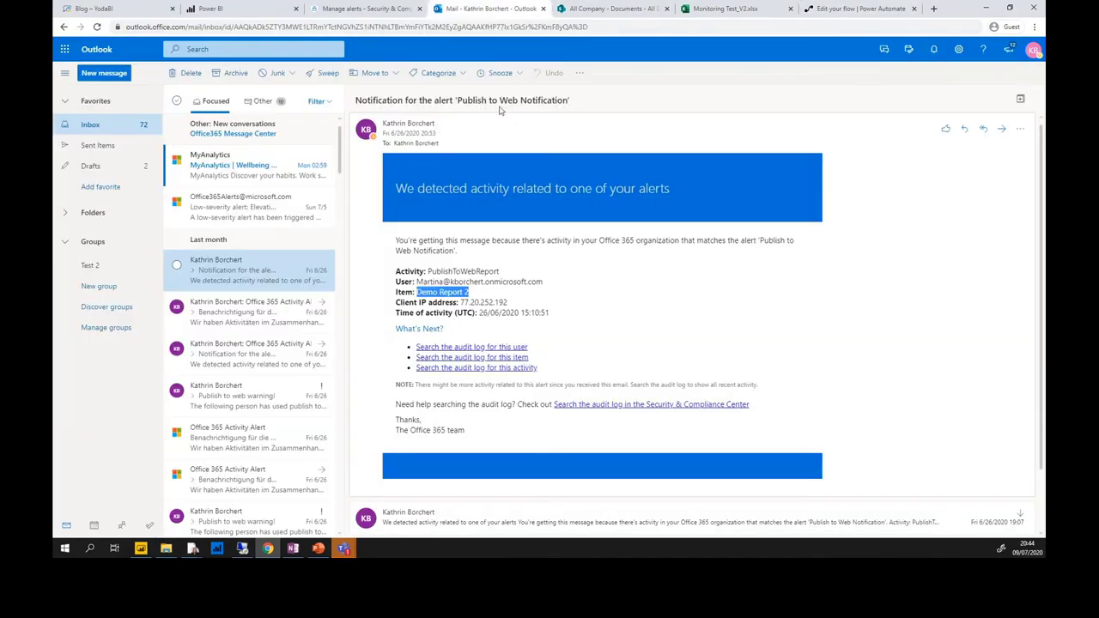
{"action": "left_click", "coordinate": [824, 11]}
Expand the "Html to text" action to view its content, and review its place between the trigger and the Compose actions
{"action": "left_click_drag", "start_coordinate": [1038, 185], "coordinate": [1029, 290]}
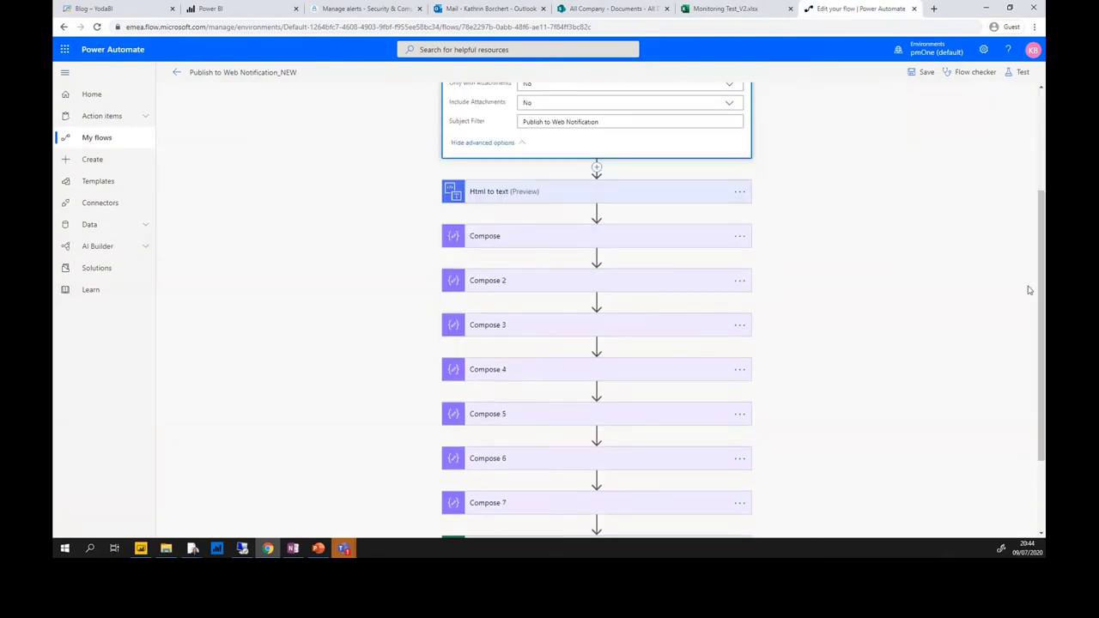
{"action": "left_click", "coordinate": [501, 193]}
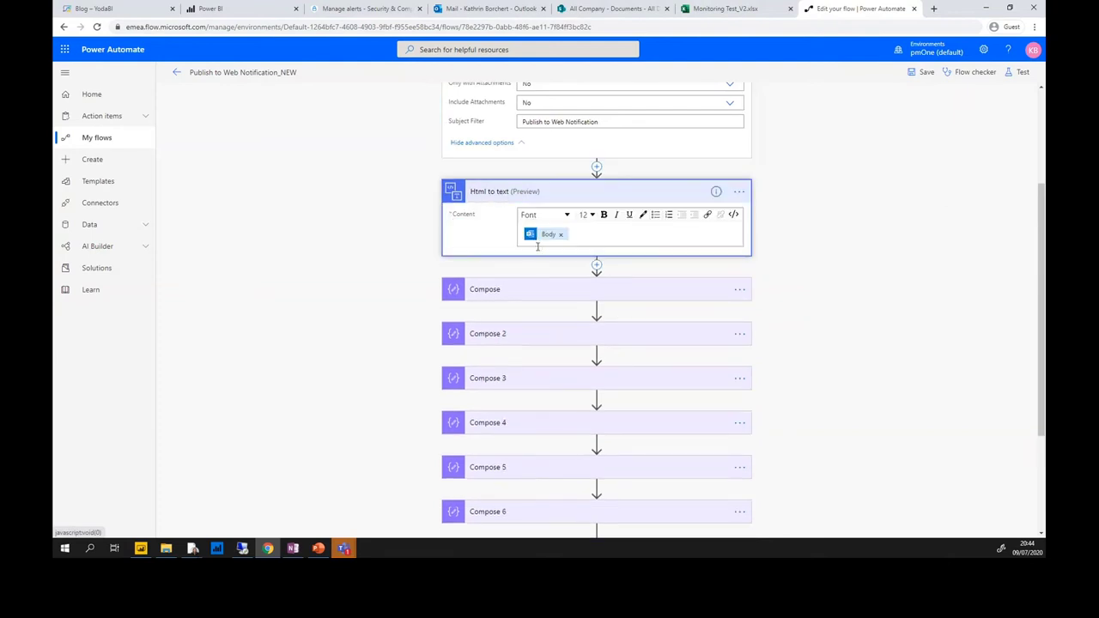
{"action": "left_click_drag", "start_coordinate": [1037, 250], "coordinate": [1036, 312]}
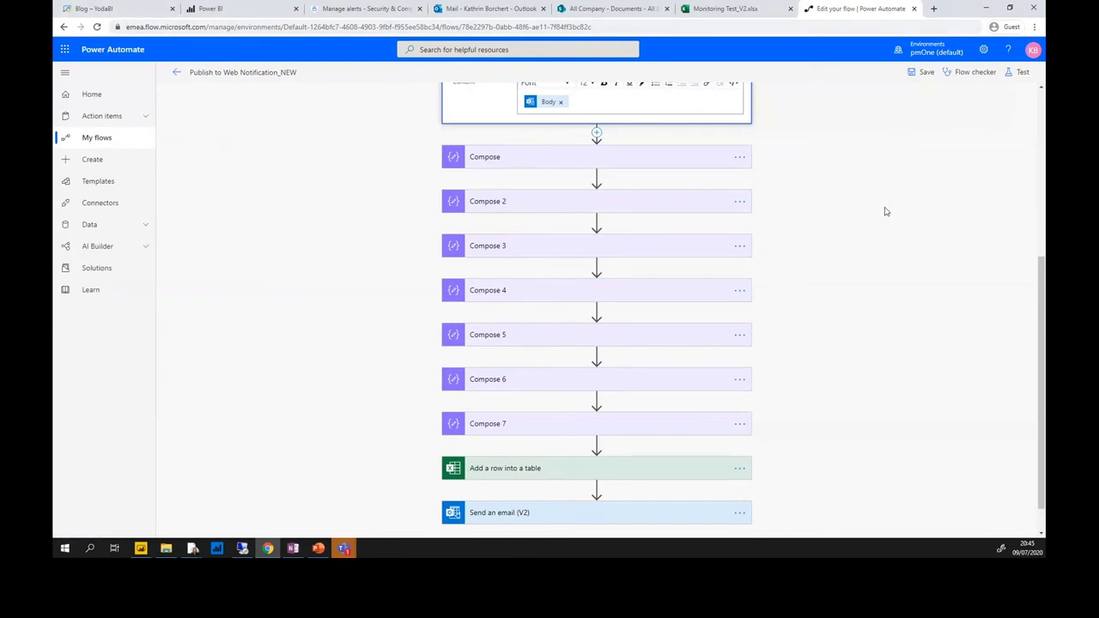
{"action": "left_click_drag", "start_coordinate": [1040, 290], "coordinate": [981, 116]}
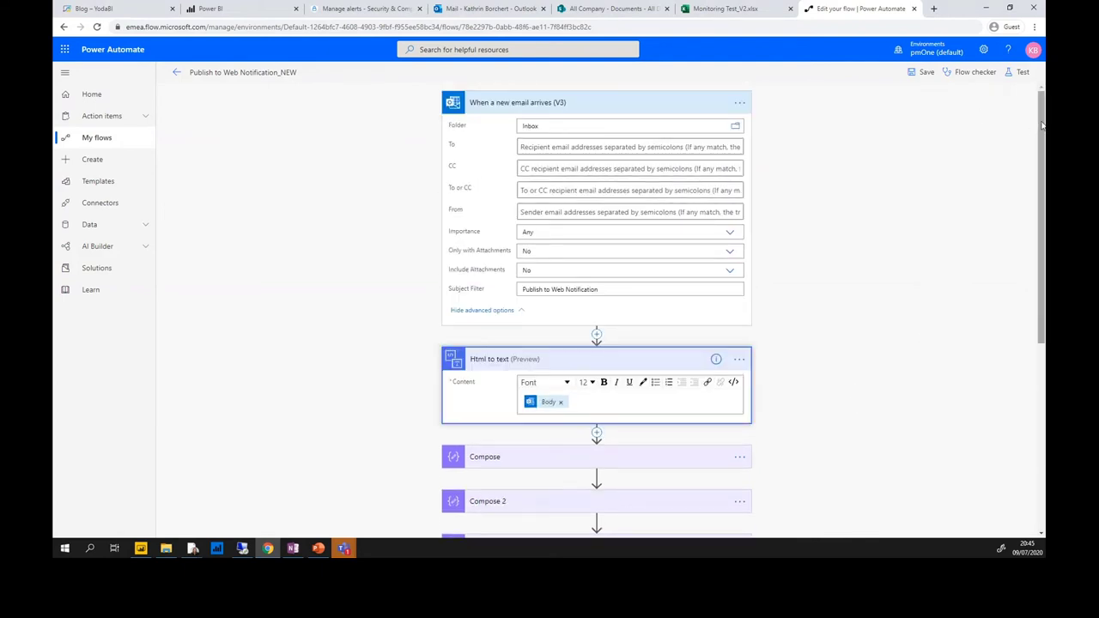
Expand the "Add a row into a table" action and view its SharePoint location, file, table and column mappings
{"action": "left_click_drag", "start_coordinate": [1042, 123], "coordinate": [1027, 318]}
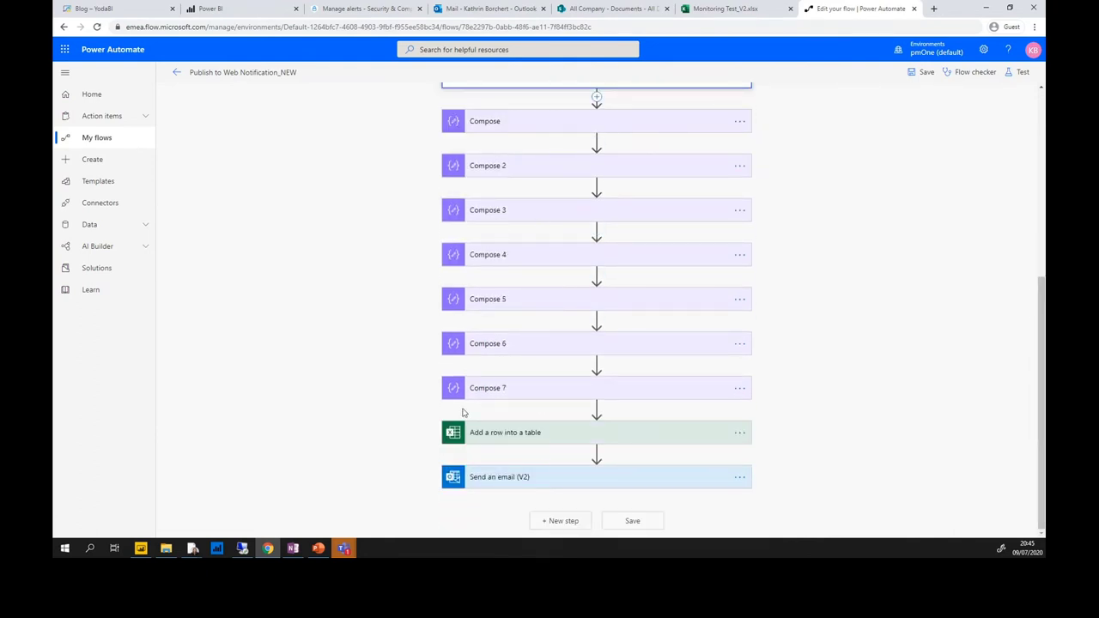
{"action": "left_click", "coordinate": [515, 440]}
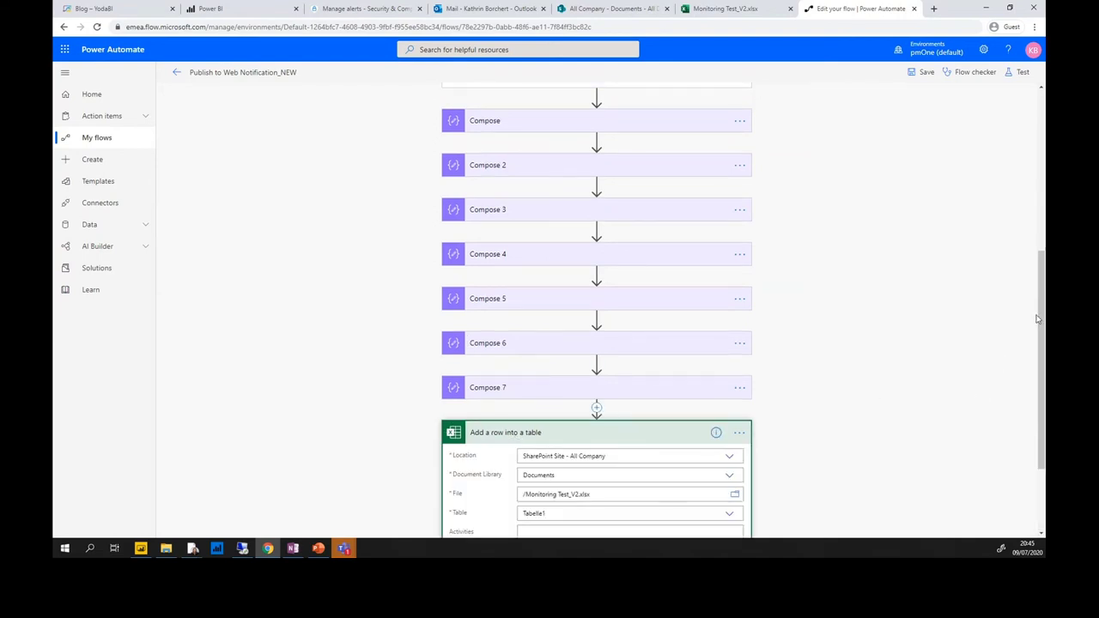
{"action": "scroll", "coordinate": [1021, 424], "scroll_direction": "down", "scroll_amount": 2}
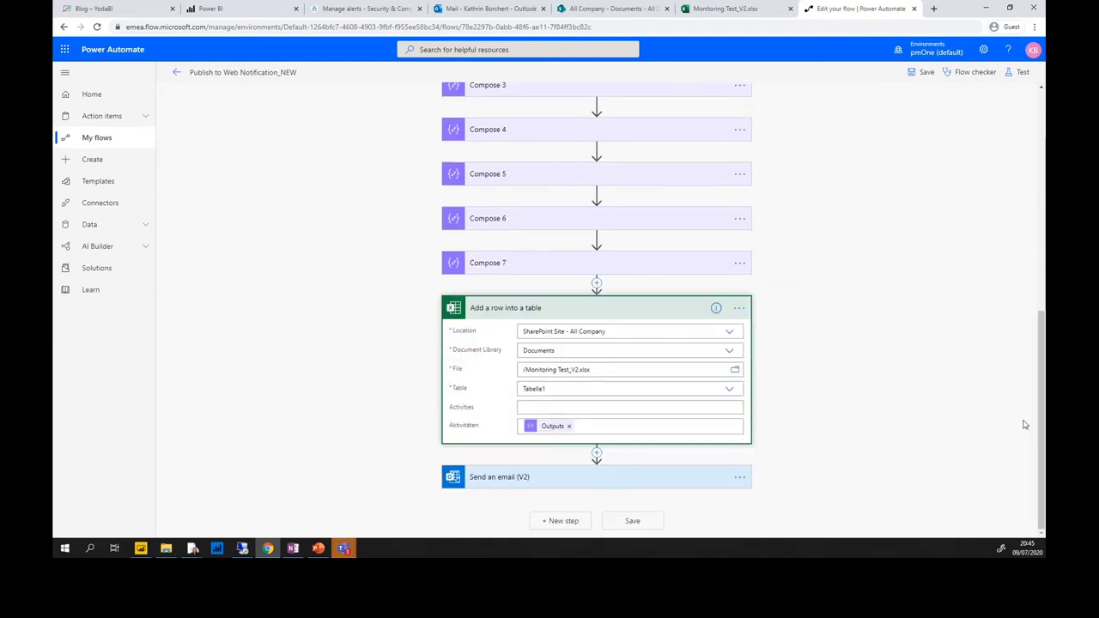
Expand the "Send an email (V2)" action and highlight its body text
{"action": "left_click", "coordinate": [567, 477]}
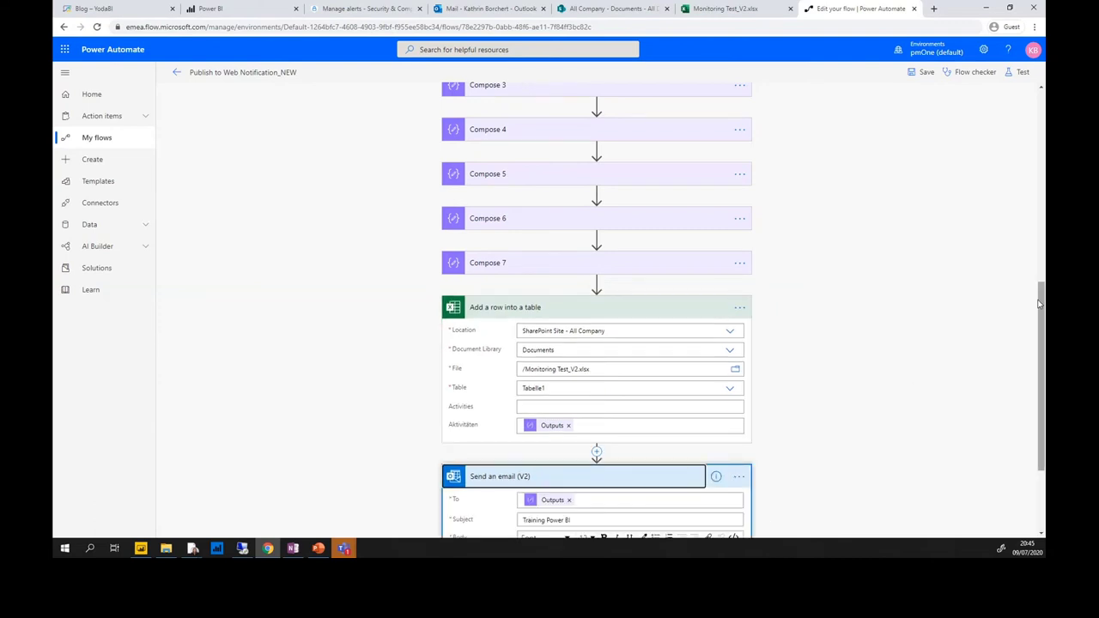
{"action": "left_click_drag", "start_coordinate": [1042, 304], "coordinate": [1019, 405]}
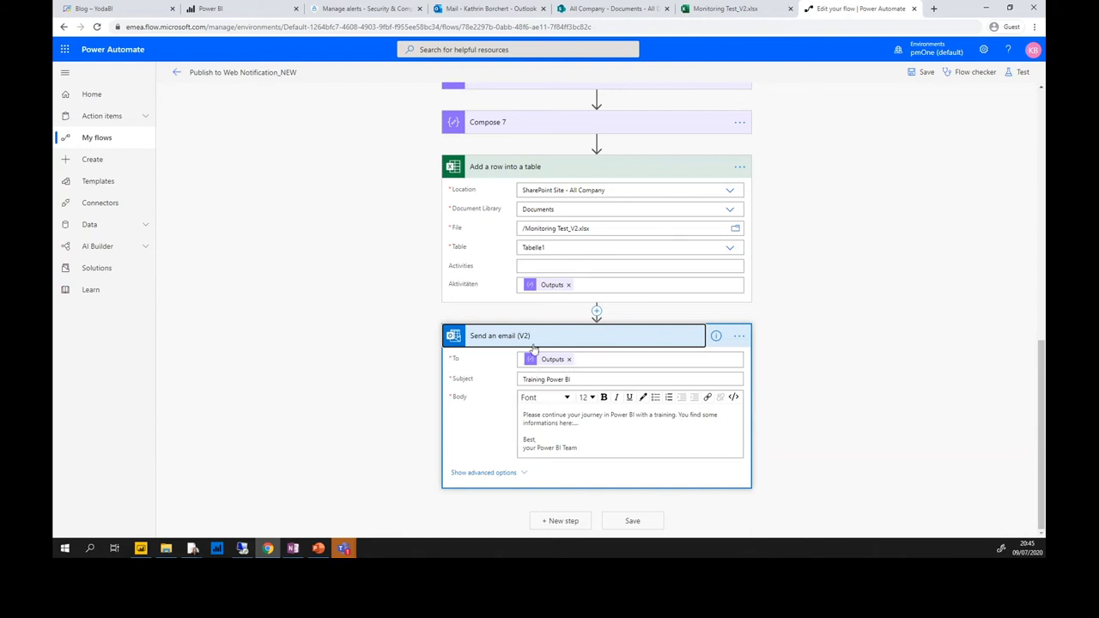
{"action": "left_click_drag", "start_coordinate": [577, 447], "coordinate": [521, 414]}
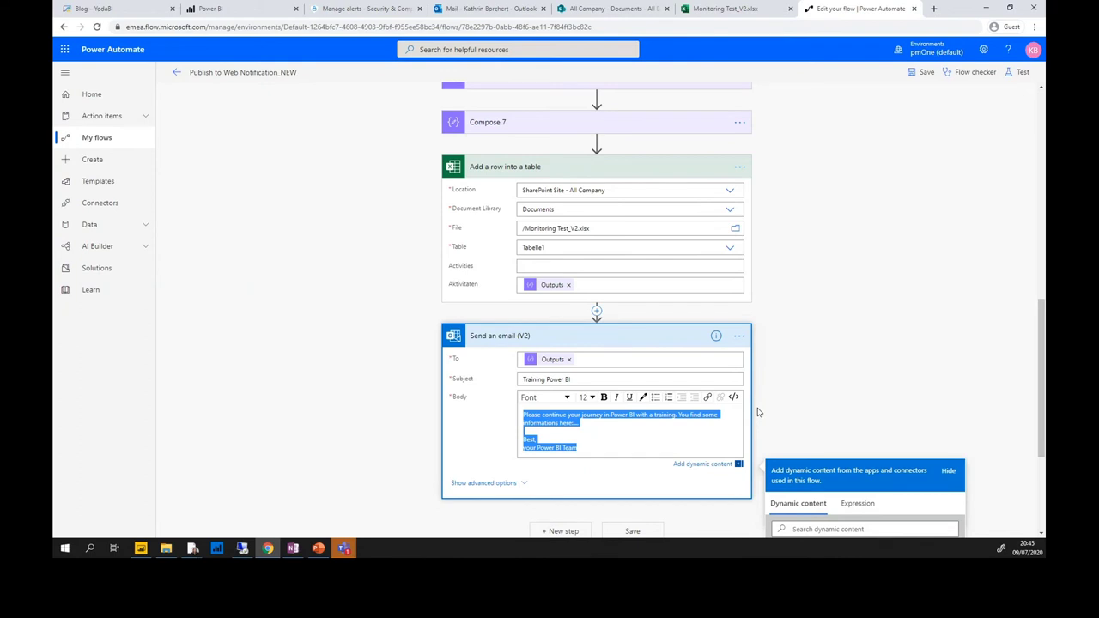
Return to the start of the flow, switch to the PowerPoint deck and show slides 14 and 15 on building a monitoring report
{"action": "left_click_drag", "start_coordinate": [1041, 333], "coordinate": [1041, 120]}
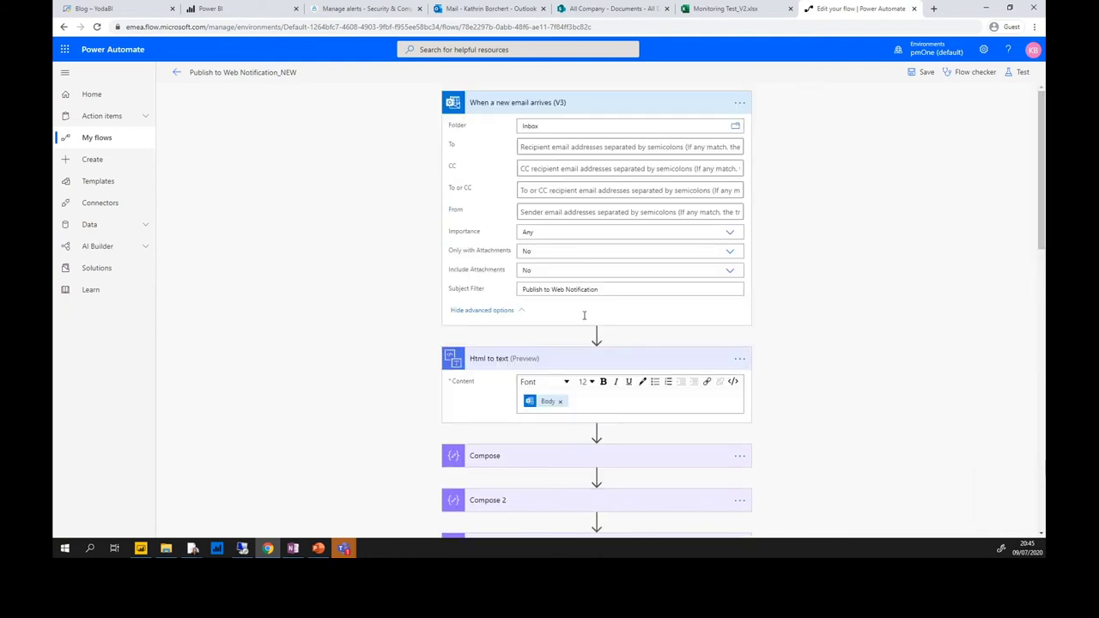
{"action": "left_click", "coordinate": [319, 547]}
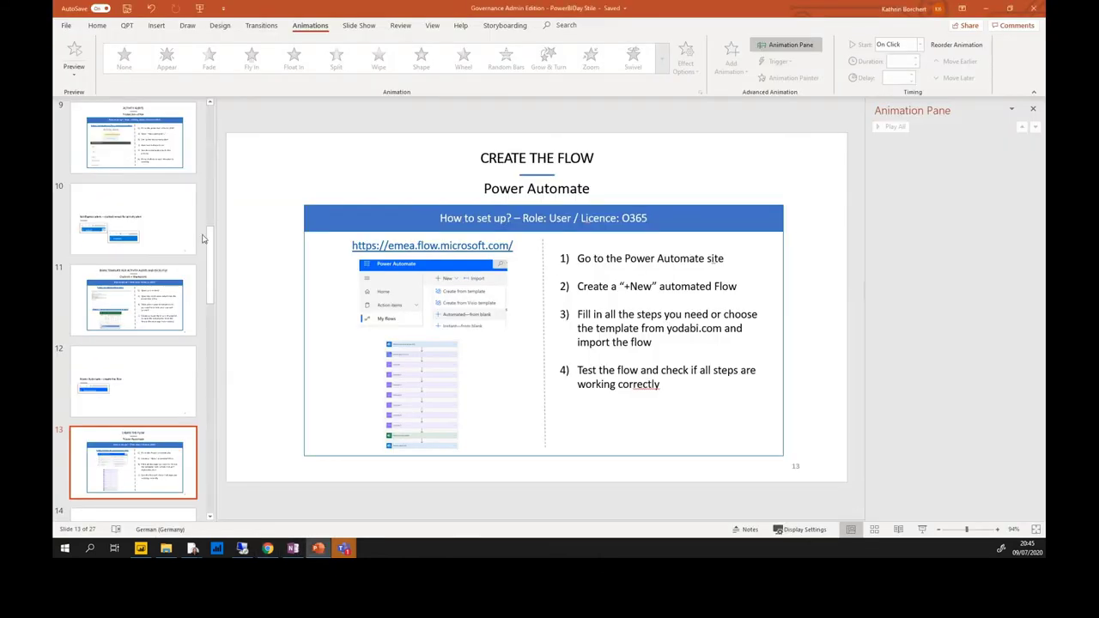
{"action": "scroll", "coordinate": [206, 288], "scroll_direction": "down", "scroll_amount": 5}
{"action": "left_click", "coordinate": [147, 350]}
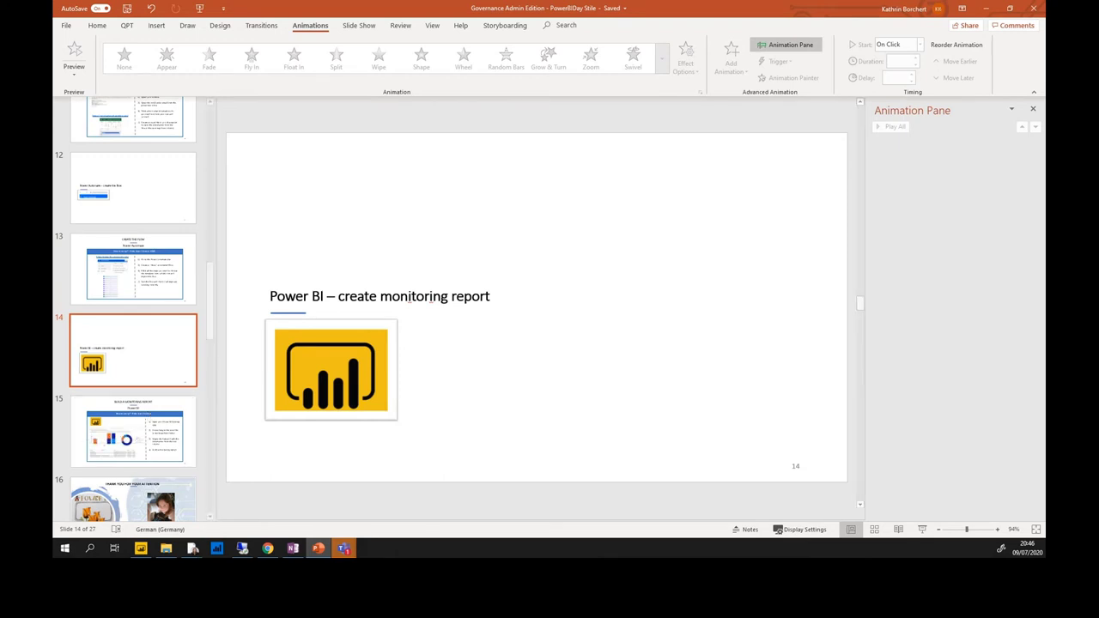
{"action": "left_click", "coordinate": [126, 440]}
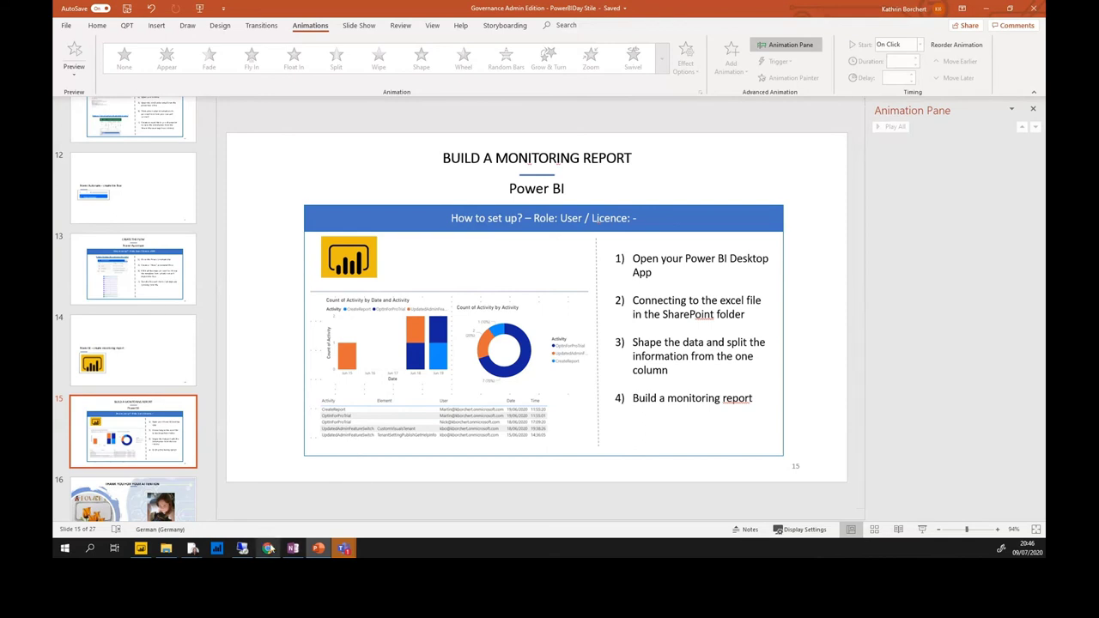
Switch to Power BI Desktop and view the monitoring visuals on Page 4 of the report
{"action": "mouse_move", "coordinate": [268, 548]}
{"action": "left_click", "coordinate": [267, 506]}
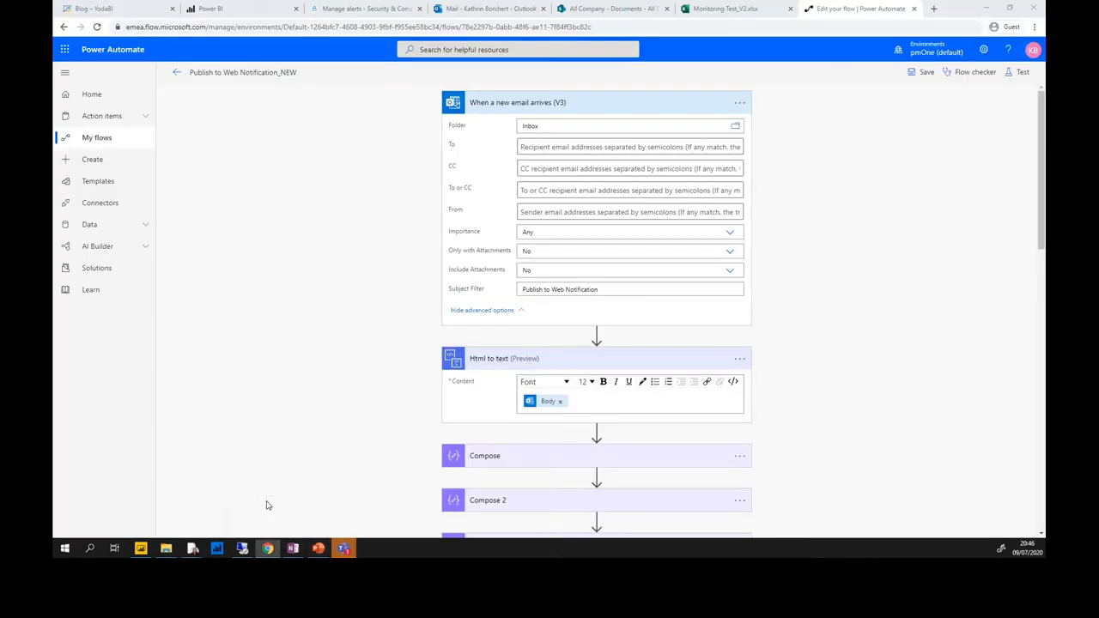
{"action": "left_click", "coordinate": [140, 548]}
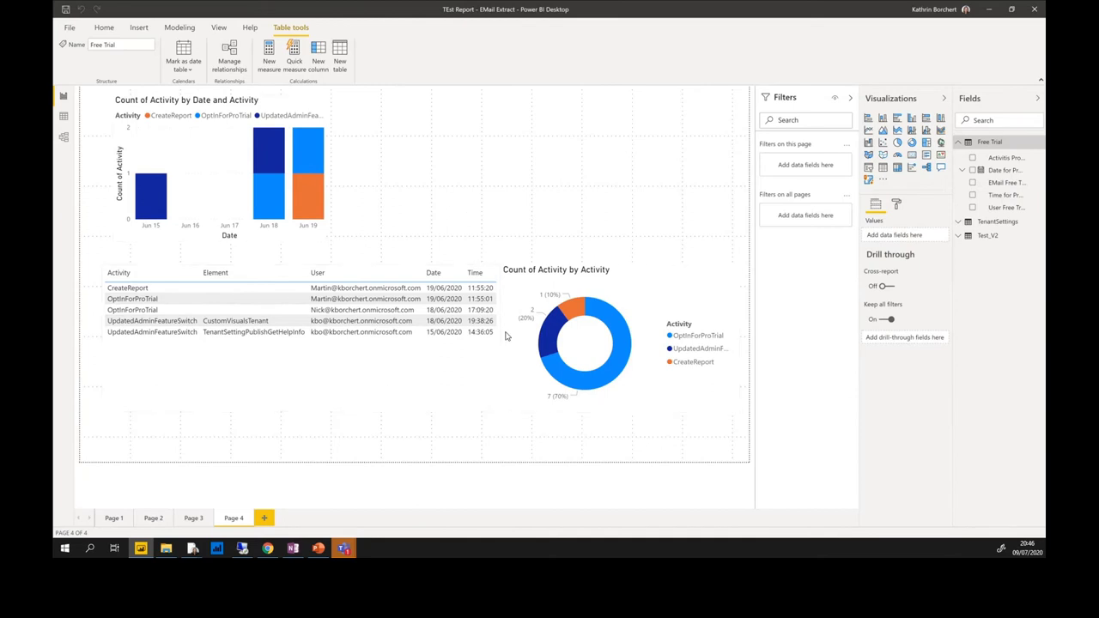
Open the Power Query Editor in full size, review the Free Trial and Test_V2 queries, and return to the report
{"action": "left_click", "coordinate": [104, 28]}
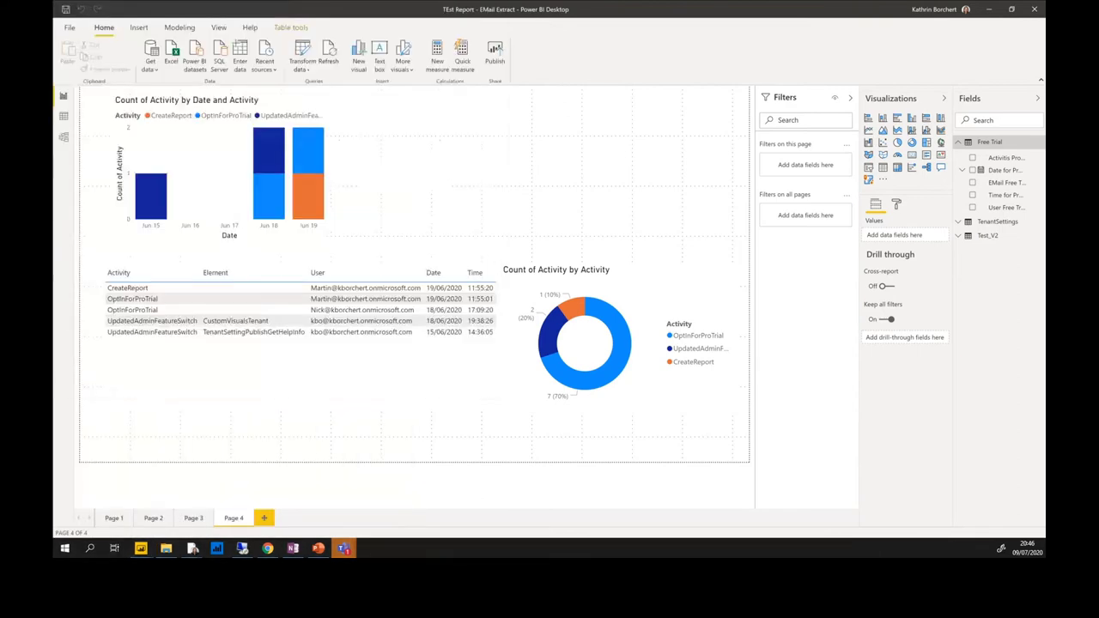
{"action": "left_click_drag", "start_coordinate": [215, 140], "coordinate": [820, 83]}
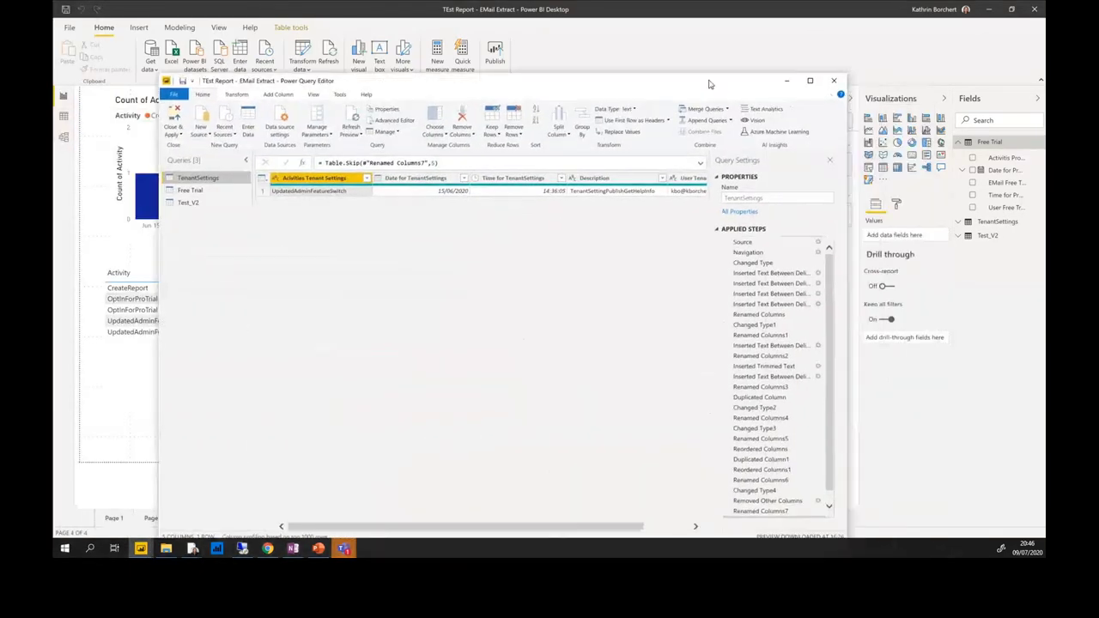
{"action": "left_click", "coordinate": [810, 82]}
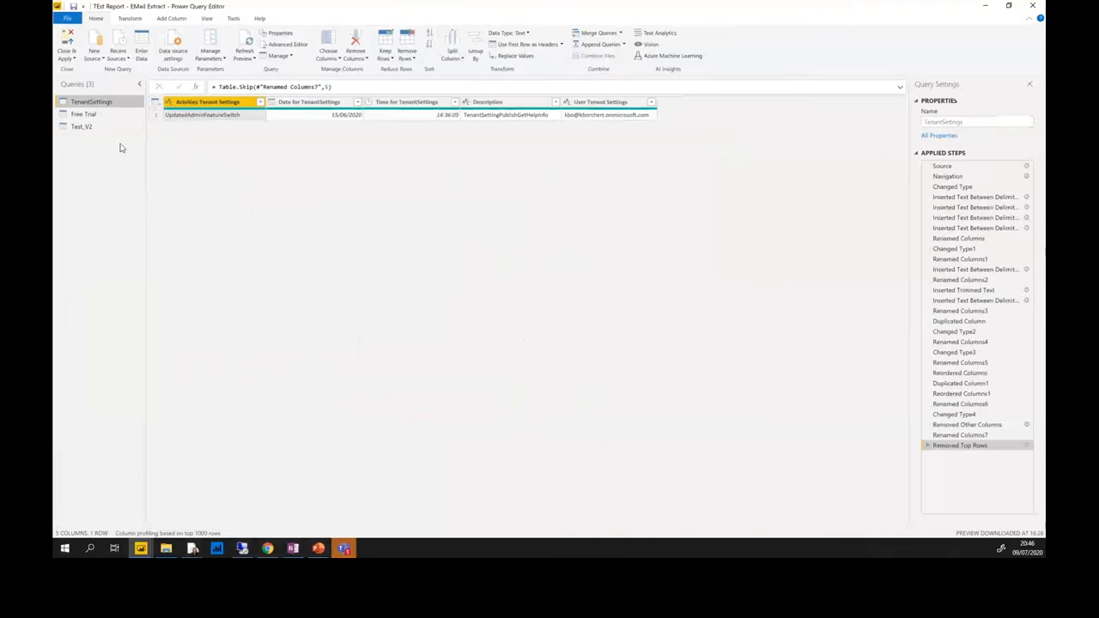
{"action": "left_click", "coordinate": [80, 114]}
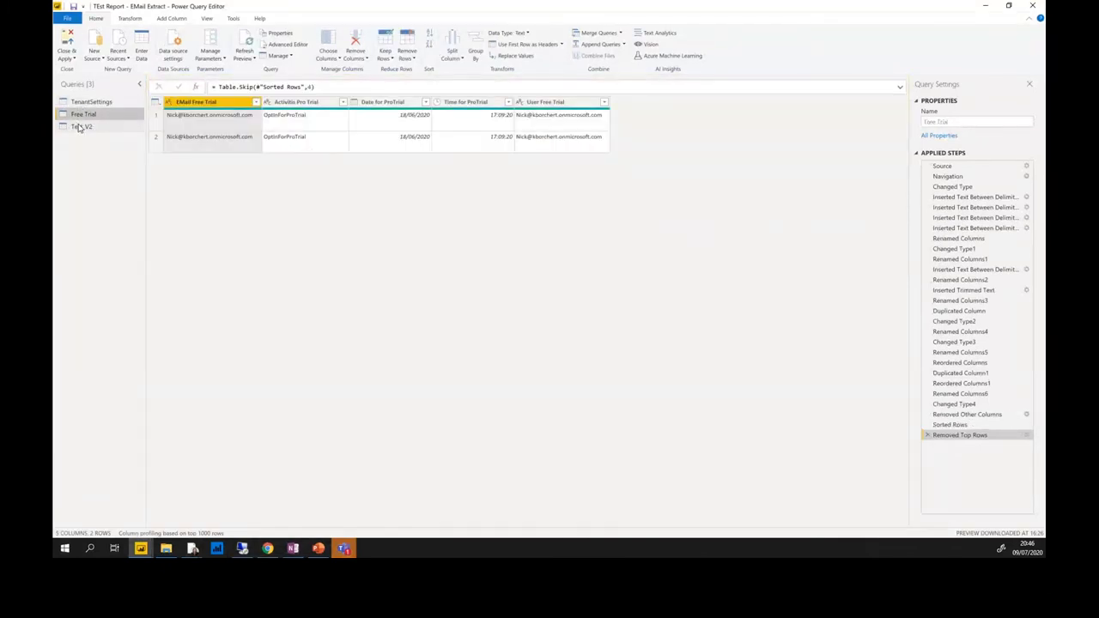
{"action": "left_click", "coordinate": [79, 127]}
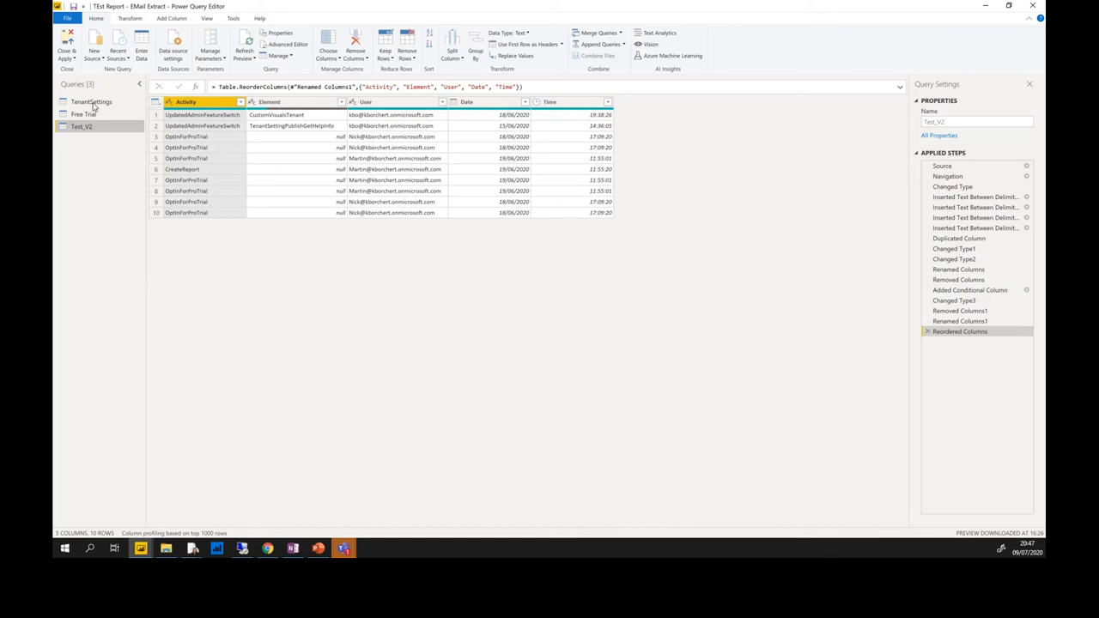
{"action": "left_click", "coordinate": [987, 6]}
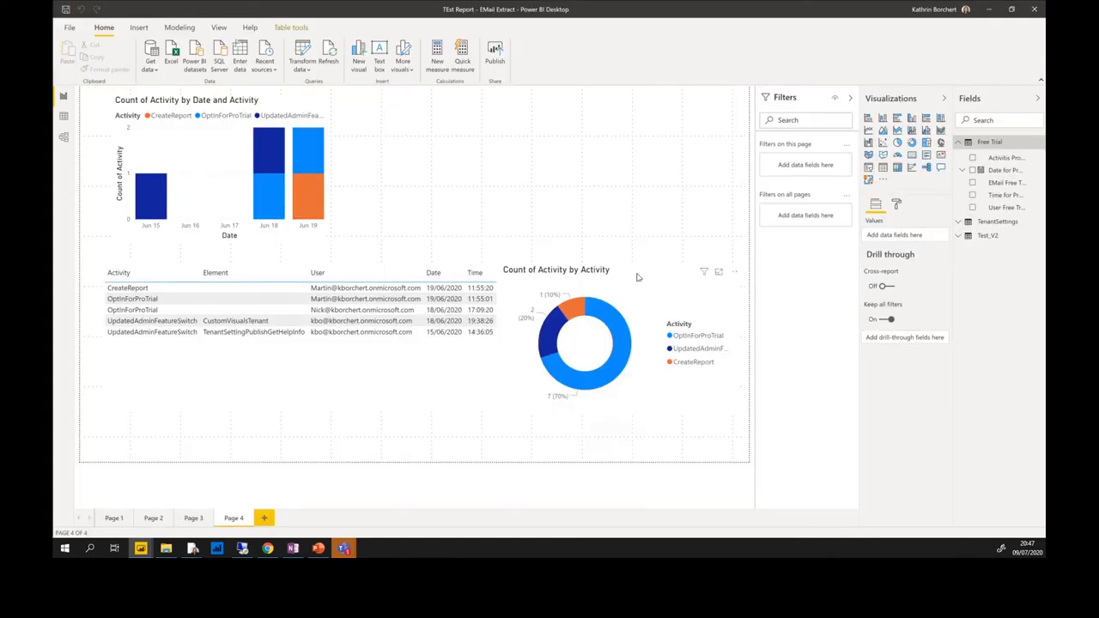
Place the donut chart beside the stacked column chart and shift the activity table slightly right and up beneath them
{"action": "left_click_drag", "start_coordinate": [632, 289], "coordinate": [480, 110]}
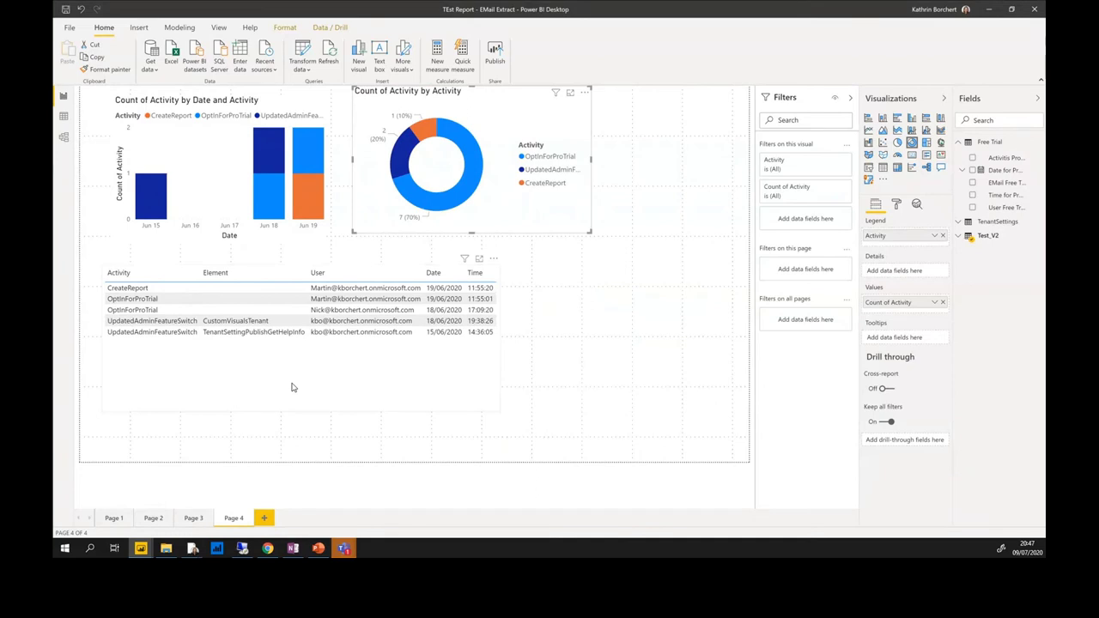
{"action": "left_click_drag", "start_coordinate": [329, 370], "coordinate": [348, 368]}
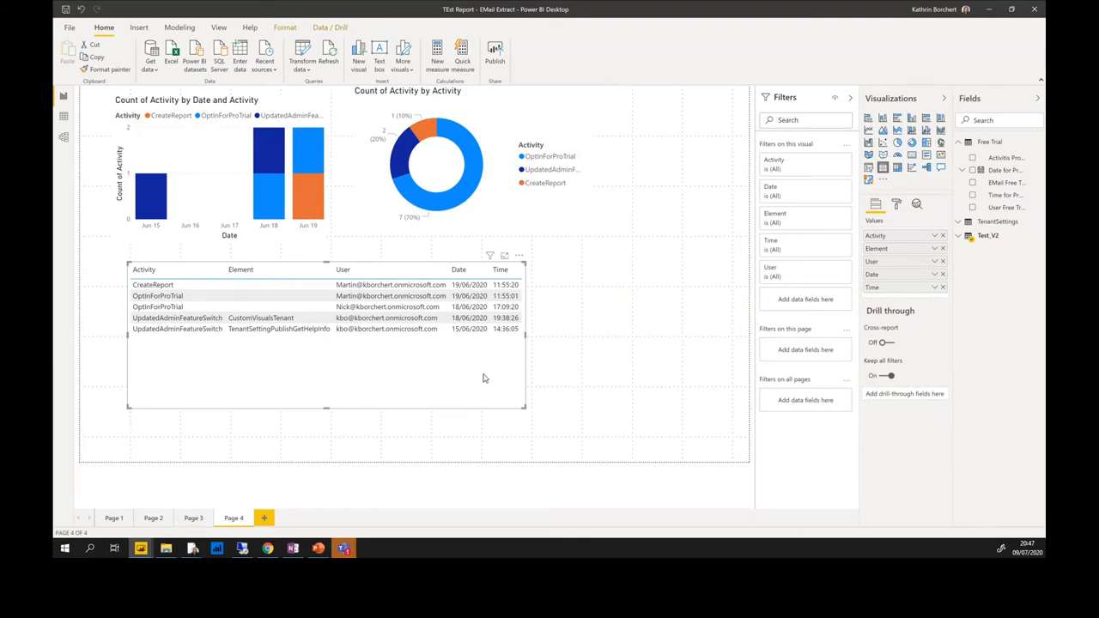
{"action": "key", "text": "Right"}
{"action": "key", "text": "Up"}
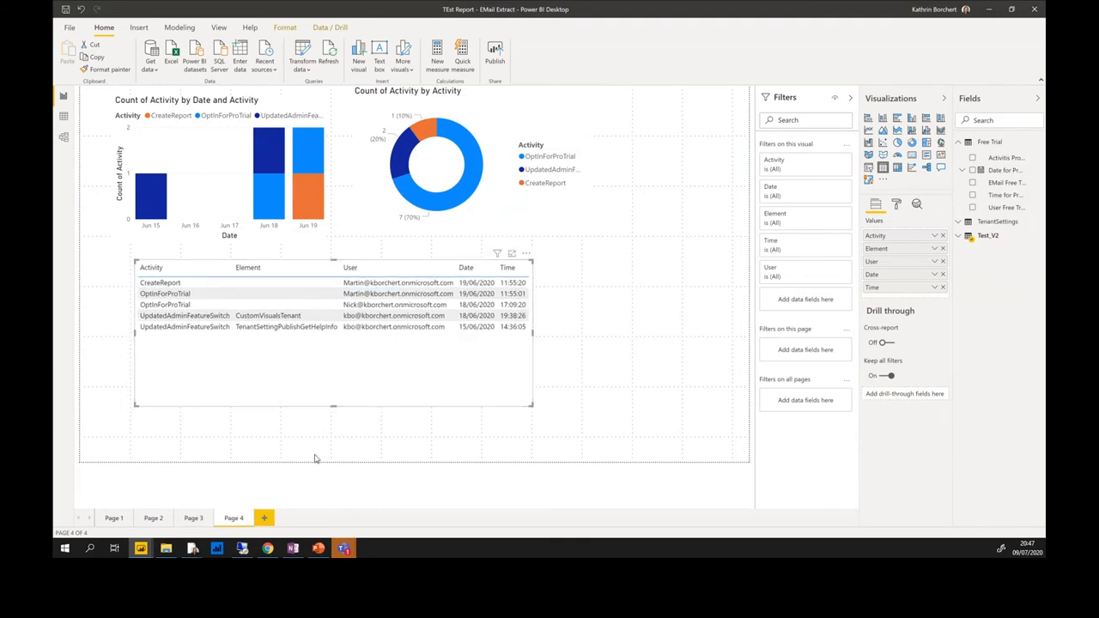
Switch back to the PowerPoint deck and advance past the monitoring report slide
{"action": "left_click", "coordinate": [320, 548]}
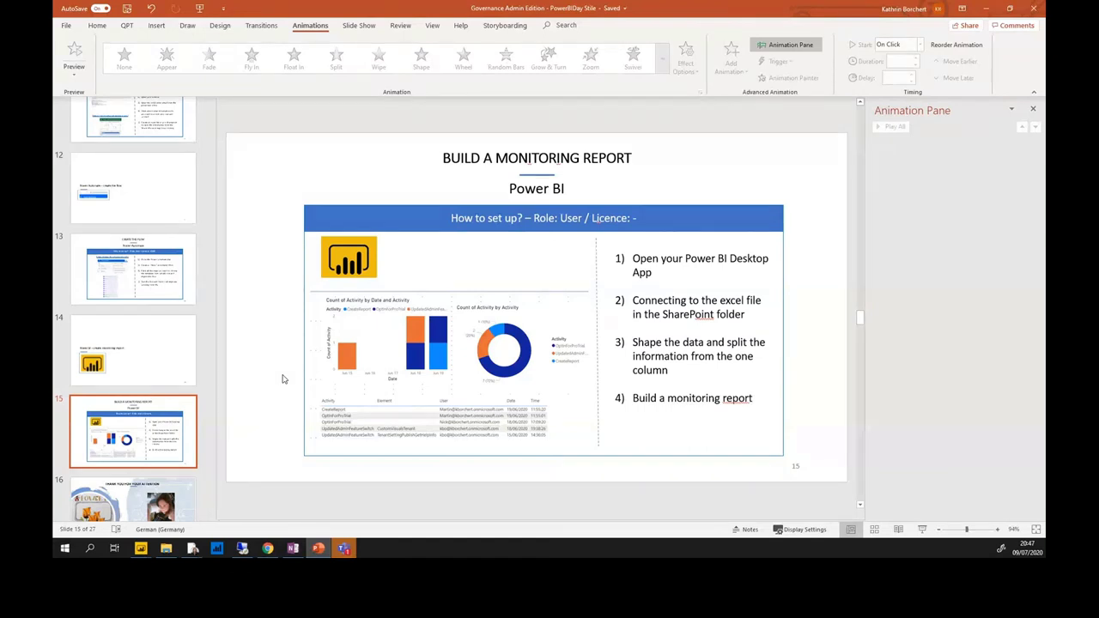
{"action": "key", "text": "Down"}
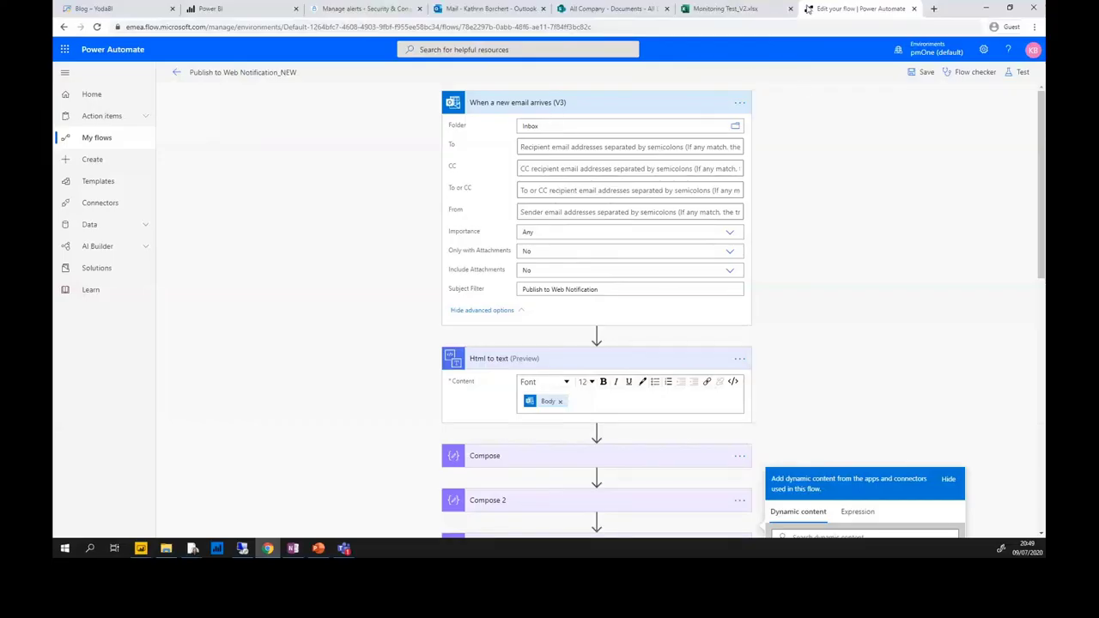
Open the Power BI admin portal's embed codes in the browser and view the published "Demo Report" on the web
{"action": "left_click", "coordinate": [213, 9]}
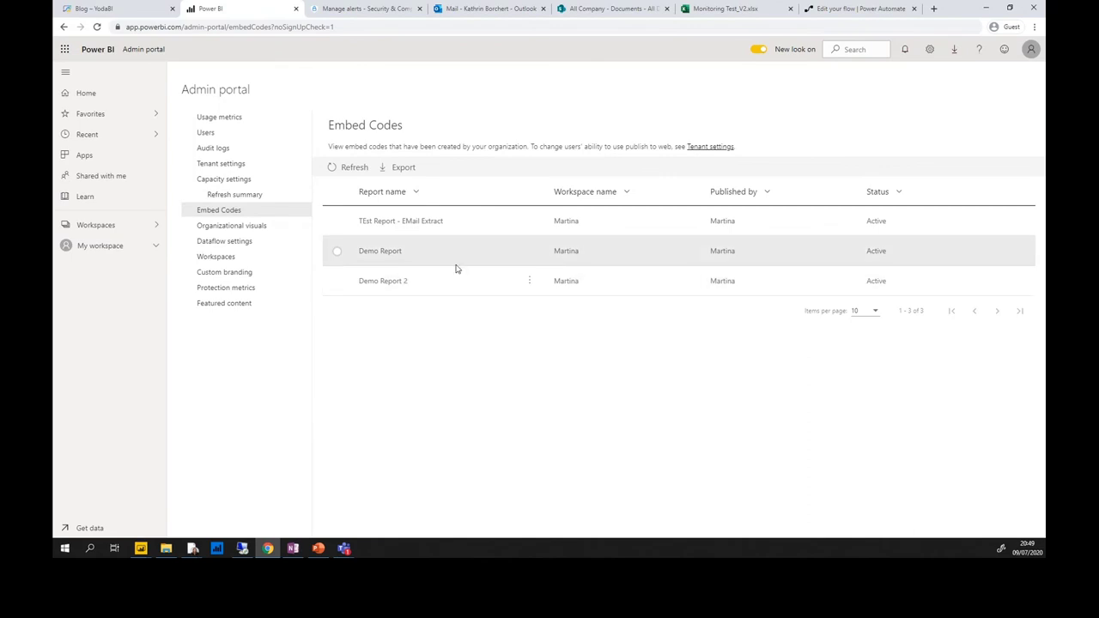
{"action": "left_click", "coordinate": [530, 253]}
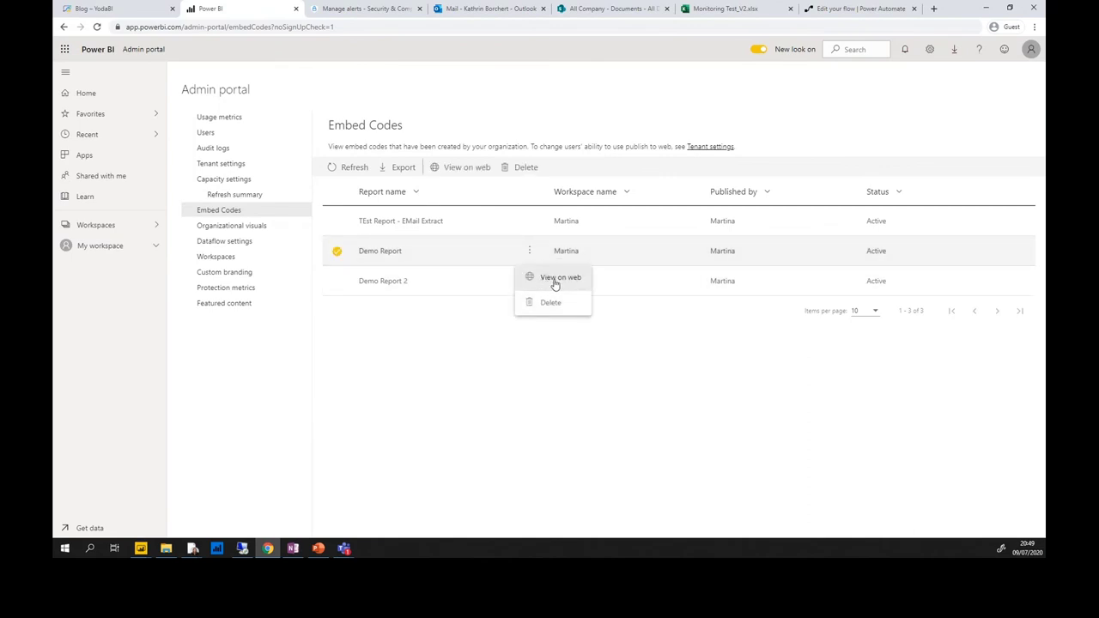
{"action": "left_click", "coordinate": [554, 278]}
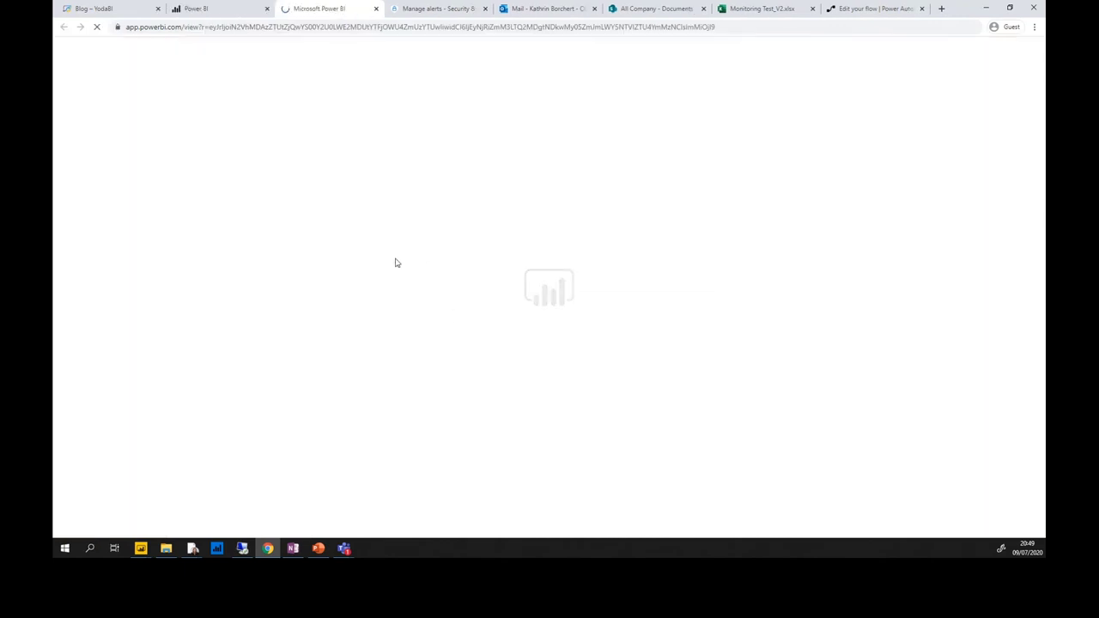